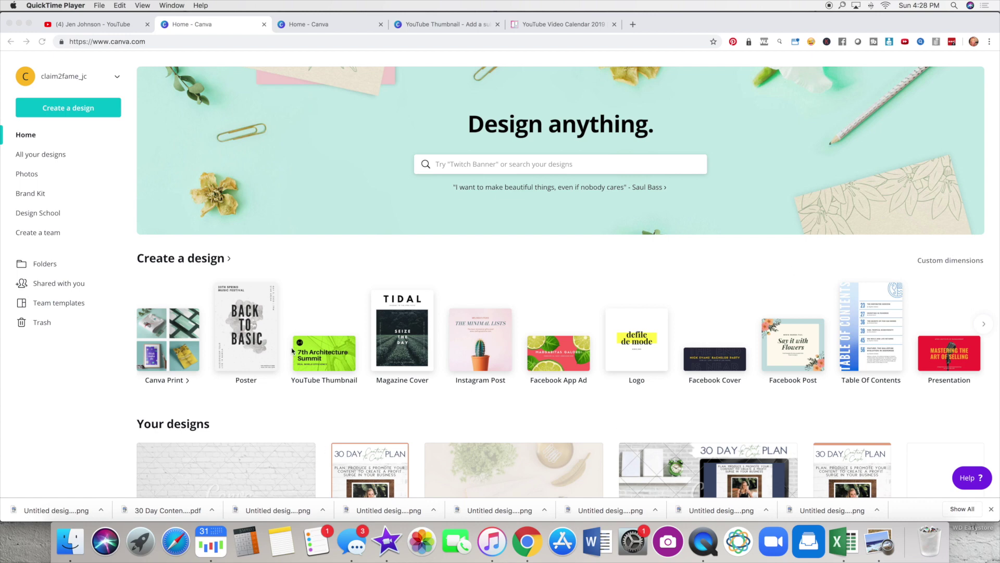
- Start a blank YouTube Thumbnail design and delete its placeholder text box
{"action": "left_click", "coordinate": [330, 353]}
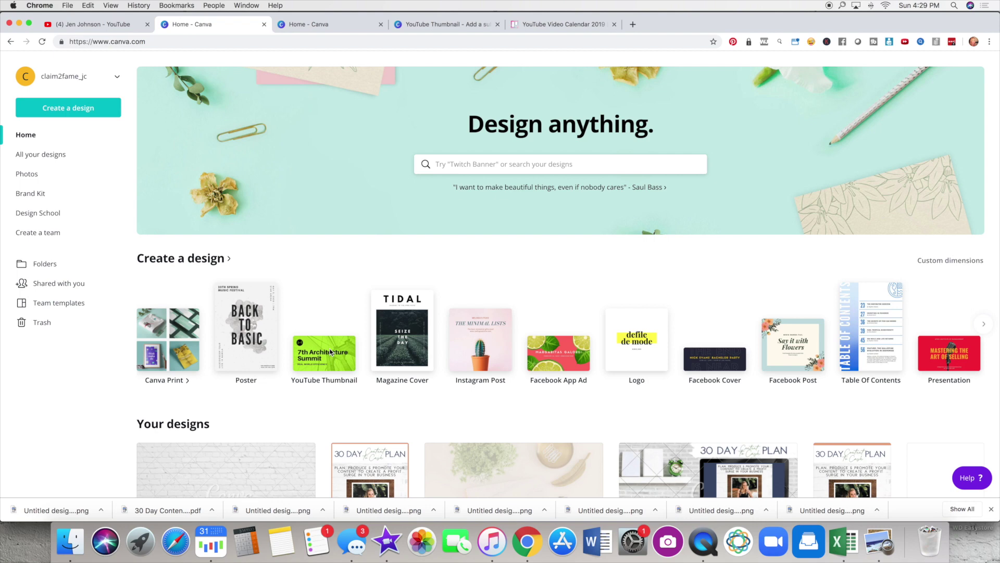
{"action": "left_click", "coordinate": [331, 353]}
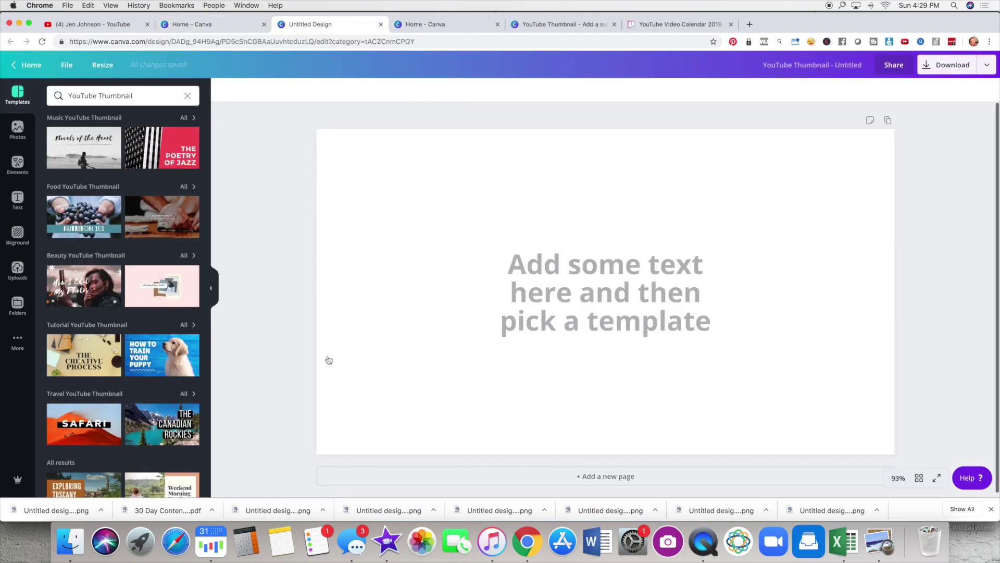
{"action": "left_click", "coordinate": [608, 300]}
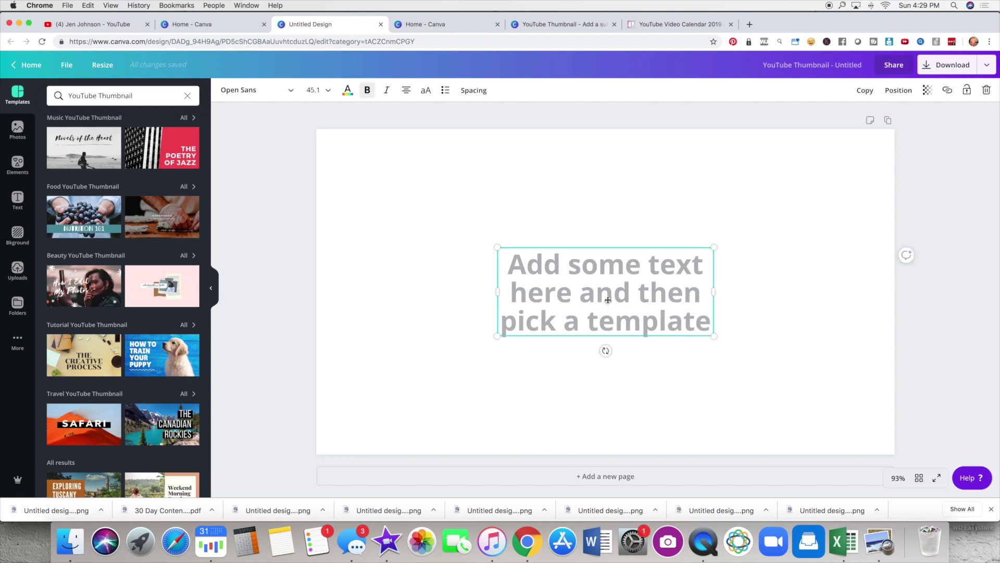
{"action": "left_click", "coordinate": [347, 90]}
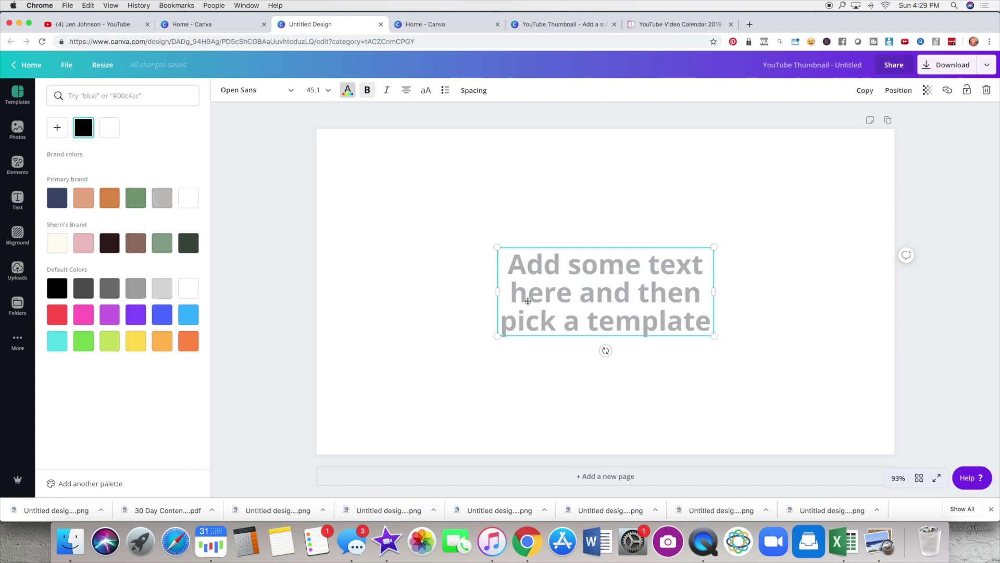
{"action": "key", "text": "Delete"}
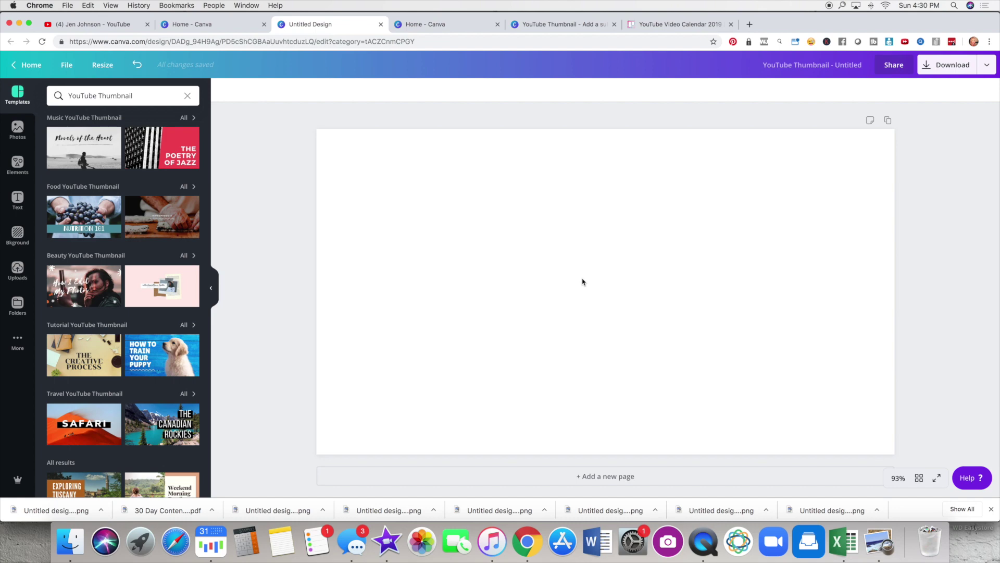
- Browse the YouTube Thumbnail templates and apply Perfect Long Lashes to the canvas
{"action": "scroll", "coordinate": [136, 224], "scroll_direction": "down", "scroll_amount": 4}
{"action": "scroll", "coordinate": [136, 224], "scroll_direction": "down", "scroll_amount": 15}
{"action": "scroll", "coordinate": [136, 224], "scroll_direction": "down", "scroll_amount": 15}
{"action": "scroll", "coordinate": [136, 224], "scroll_direction": "down", "scroll_amount": 15}
{"action": "scroll", "coordinate": [135, 224], "scroll_direction": "down", "scroll_amount": 15}
{"action": "scroll", "coordinate": [136, 224], "scroll_direction": "down", "scroll_amount": 8}
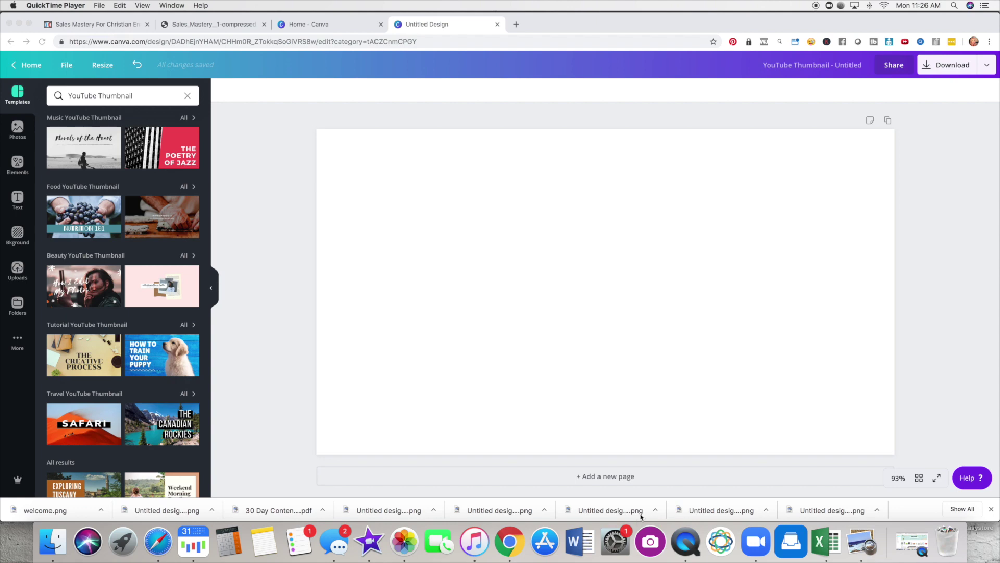
{"action": "scroll", "coordinate": [149, 373], "scroll_direction": "down", "scroll_amount": 10}
{"action": "scroll", "coordinate": [150, 375], "scroll_direction": "down", "scroll_amount": 15}
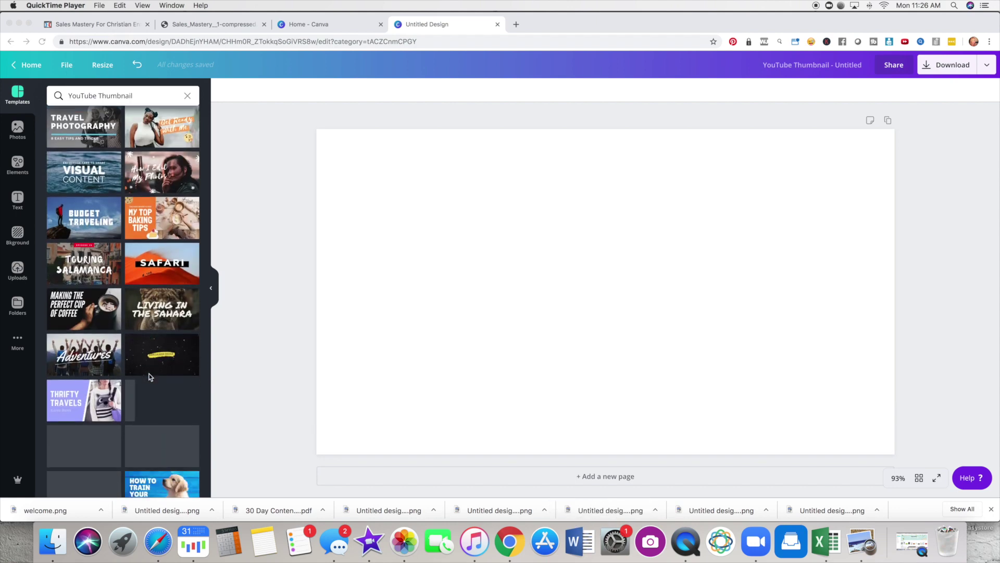
{"action": "scroll", "coordinate": [149, 373], "scroll_direction": "down", "scroll_amount": 5}
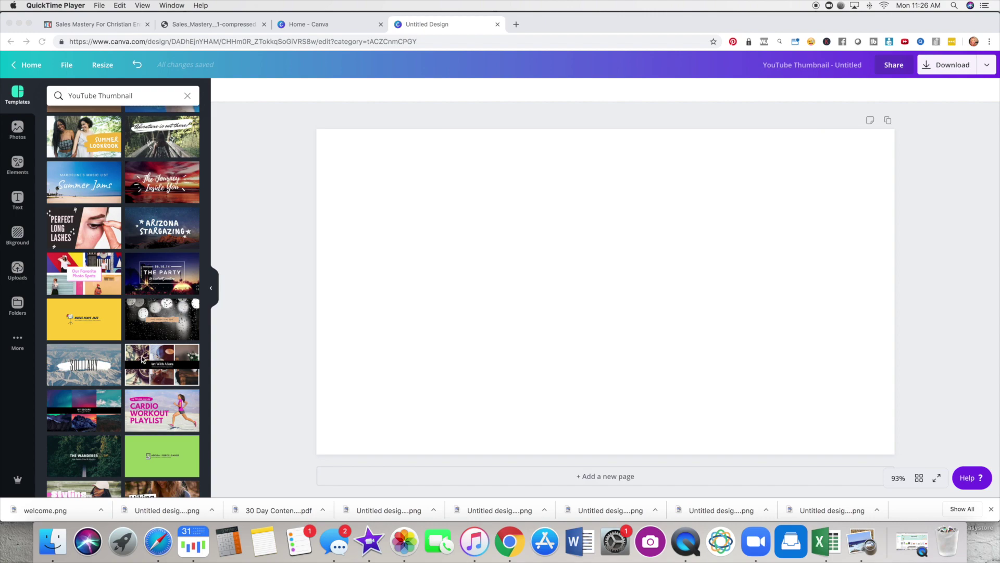
{"action": "scroll", "coordinate": [142, 359], "scroll_direction": "up", "scroll_amount": 20}
{"action": "scroll", "coordinate": [142, 358], "scroll_direction": "down", "scroll_amount": 15}
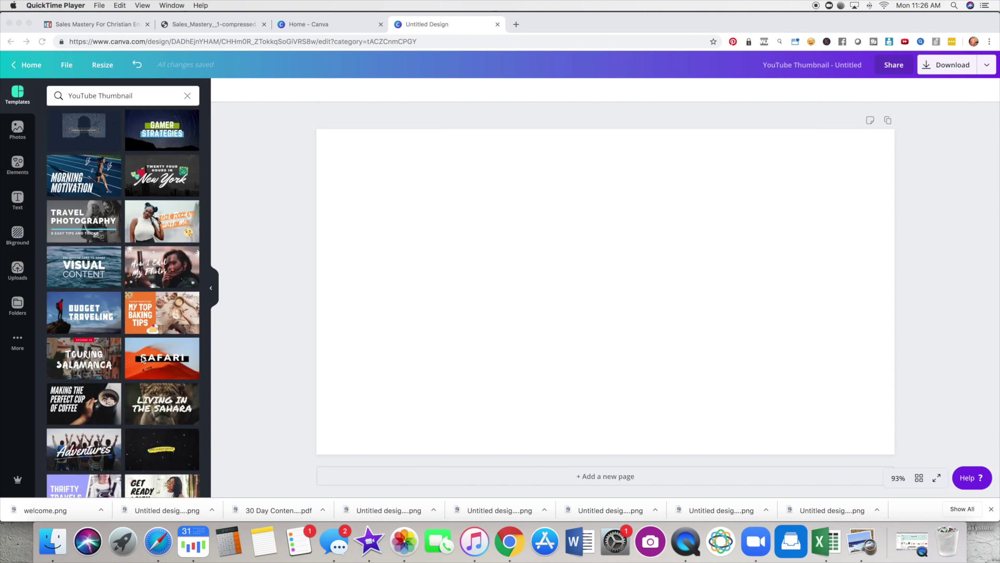
{"action": "scroll", "coordinate": [142, 356], "scroll_direction": "down", "scroll_amount": 10}
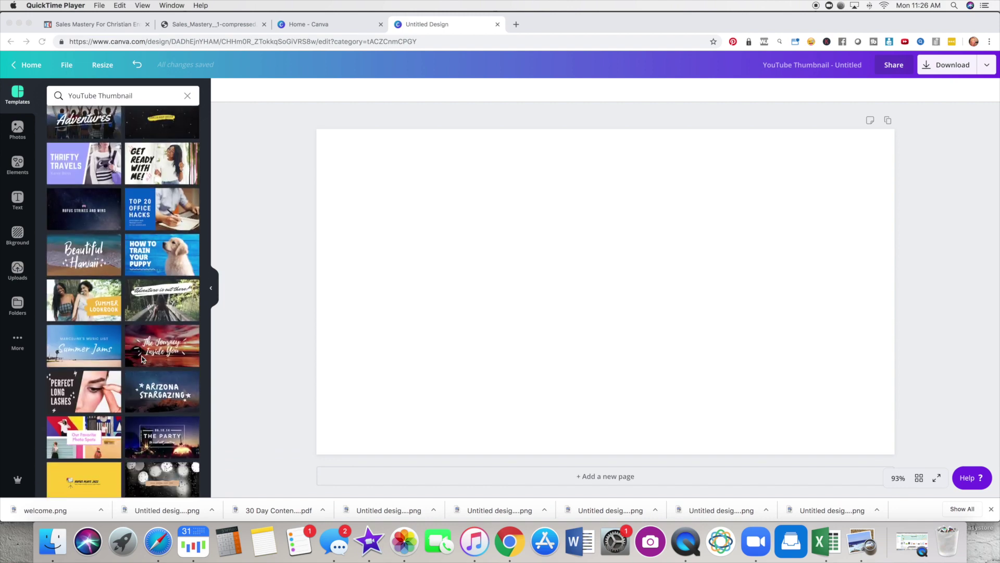
{"action": "left_click", "coordinate": [81, 301]}
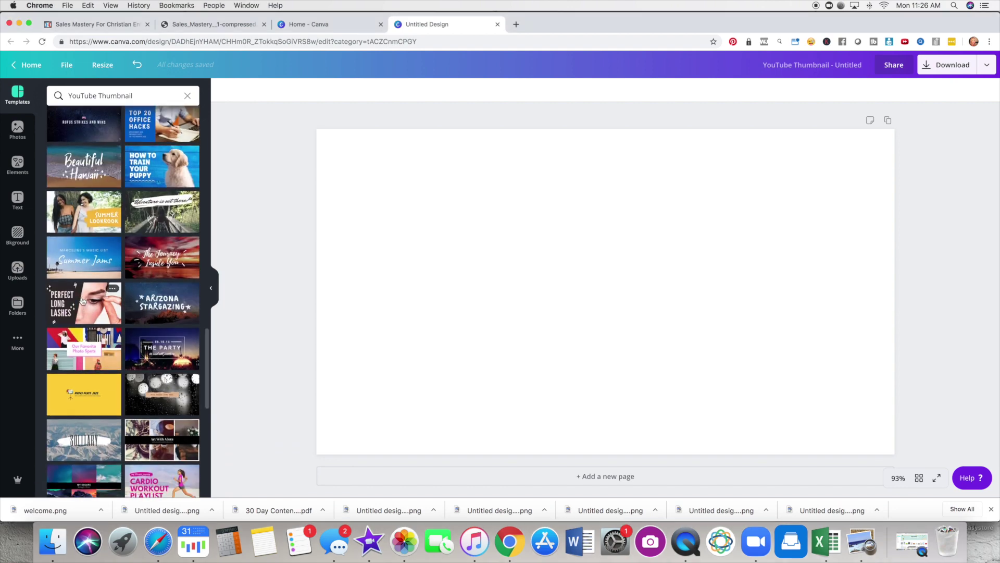
{"action": "left_click", "coordinate": [82, 301]}
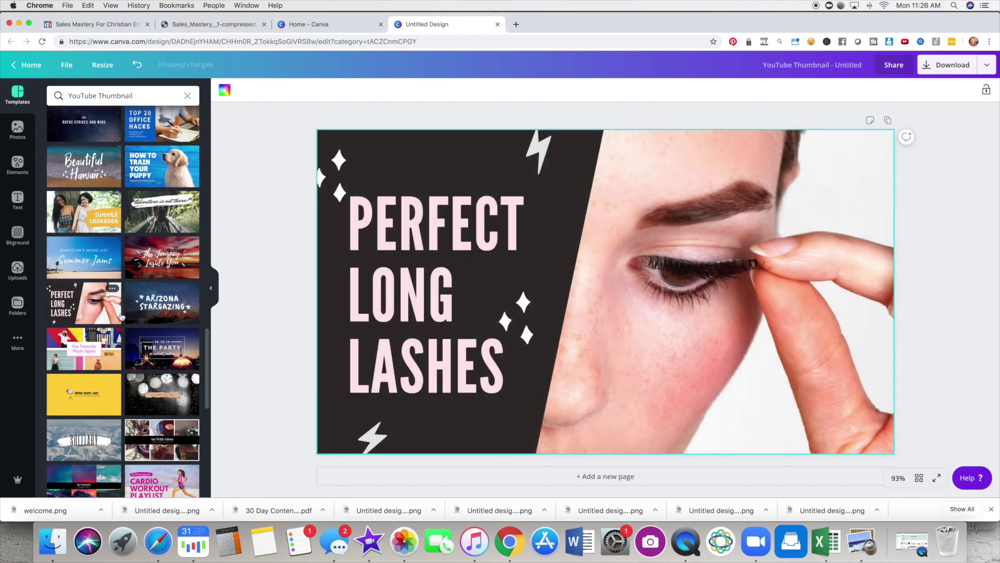
- Replace the lash image with the uploaded woman-on-red-stairs photo, then select all elements
{"action": "left_click", "coordinate": [18, 269]}
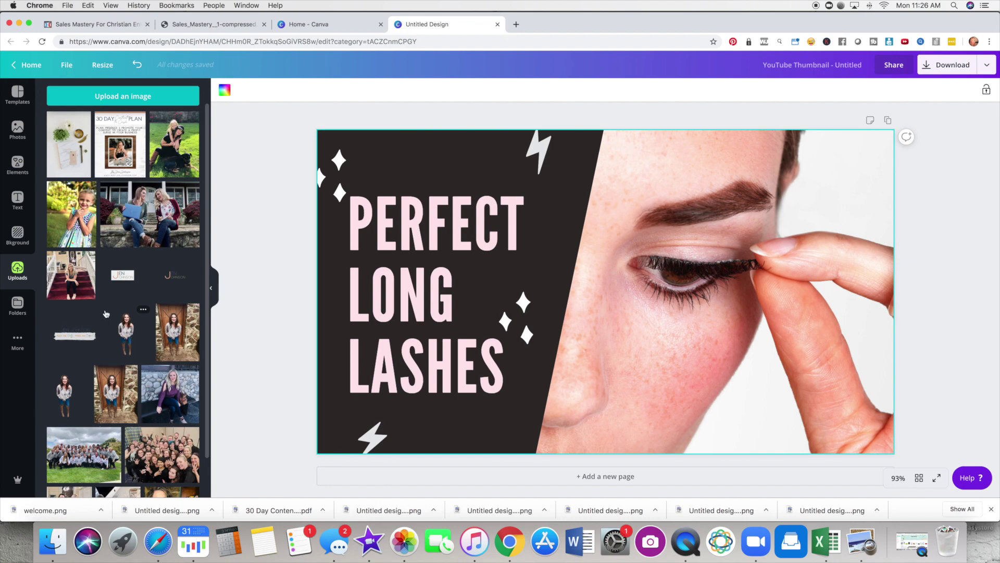
{"action": "left_click_drag", "start_coordinate": [69, 284], "coordinate": [573, 240]}
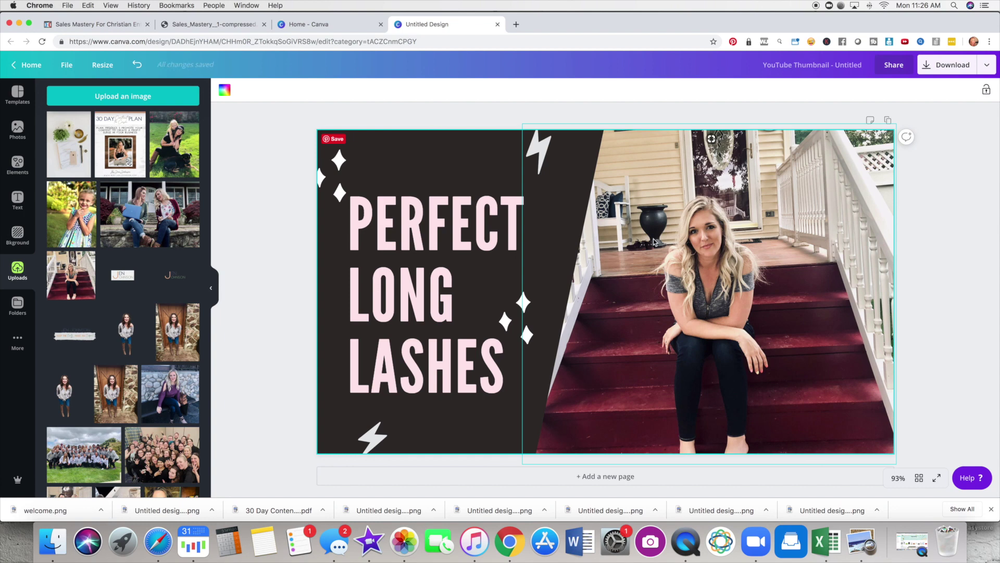
{"action": "left_click", "coordinate": [386, 250]}
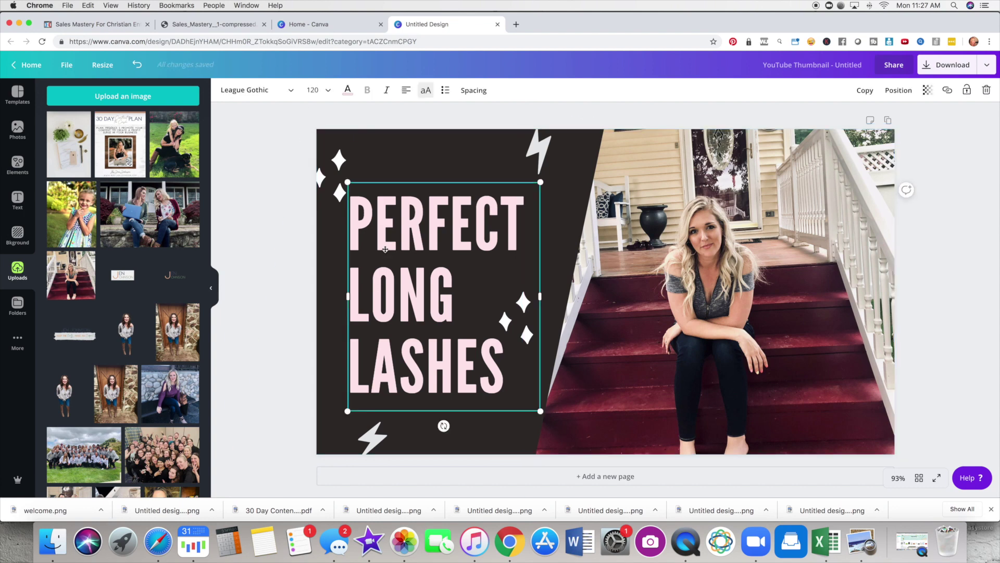
{"action": "key", "text": "super+a"}
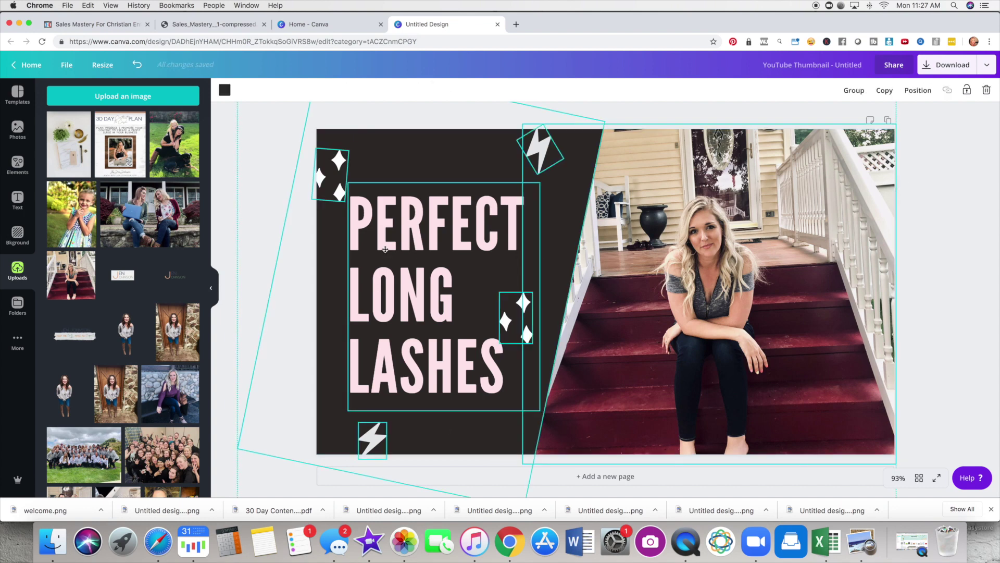
- Delete both sparkle graphics and both lightning bolts from the design
{"action": "left_click", "coordinate": [271, 176]}
{"action": "left_click", "coordinate": [338, 175]}
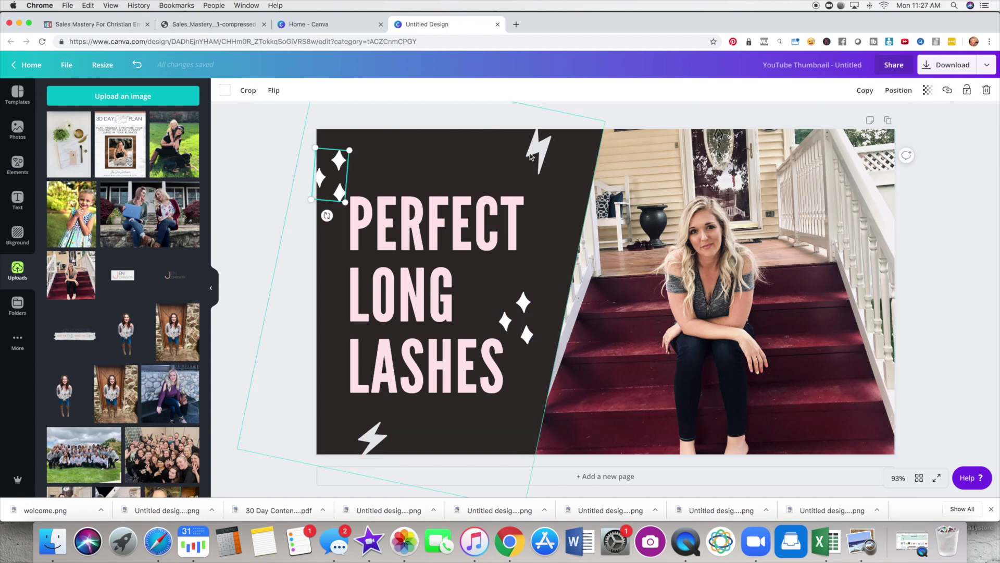
{"action": "key", "text": "Delete"}
{"action": "left_click", "coordinate": [536, 151]}
{"action": "key", "text": "Delete"}
{"action": "left_click", "coordinate": [523, 314]}
{"action": "key", "text": "Delete"}
{"action": "left_click", "coordinate": [372, 437]}
{"action": "key", "text": "Delete"}
- Retype the headline to read 'CREATE STANDOUT THUMBNAILS'
{"action": "left_click", "coordinate": [432, 350]}
{"action": "double_click", "coordinate": [432, 349]}
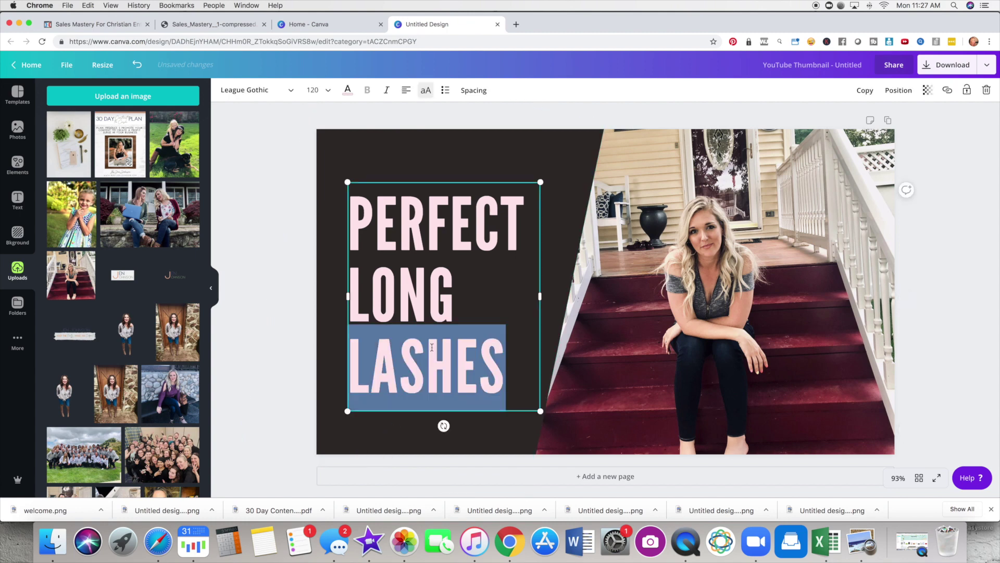
{"action": "key", "text": "super+a"}
{"action": "key", "text": "BackSpace"}
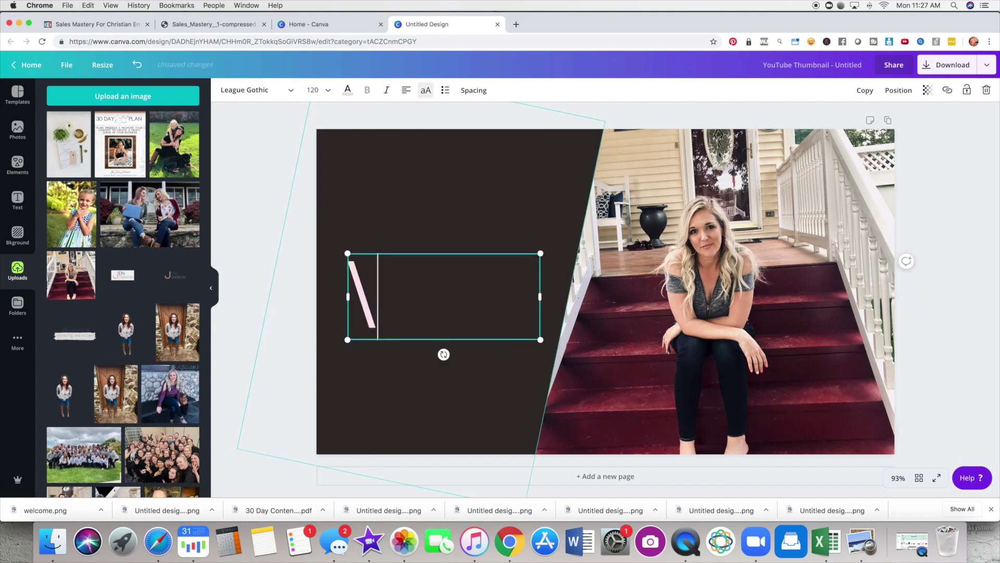
{"action": "type", "text": "CU"}
{"action": "key", "text": "BackSpace"}
{"action": "type", "text": "REATE STA"}
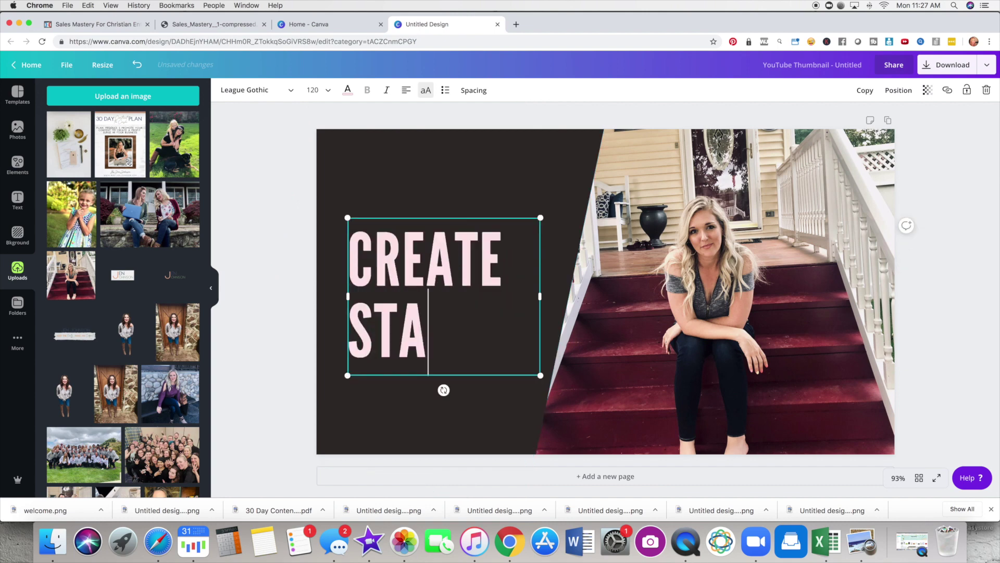
{"action": "type", "text": "NDOUT THU"}
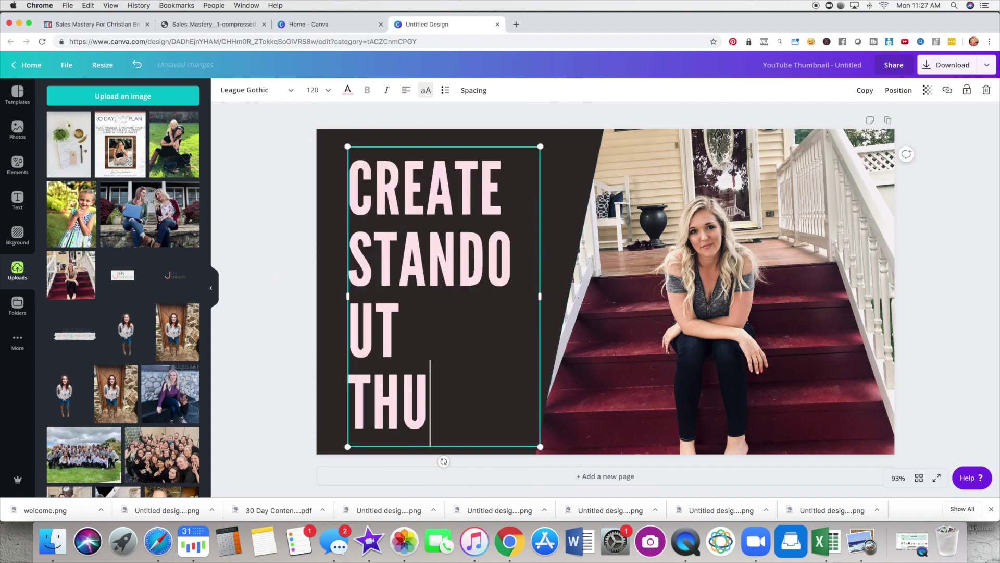
{"action": "type", "text": "MBNAILS"}
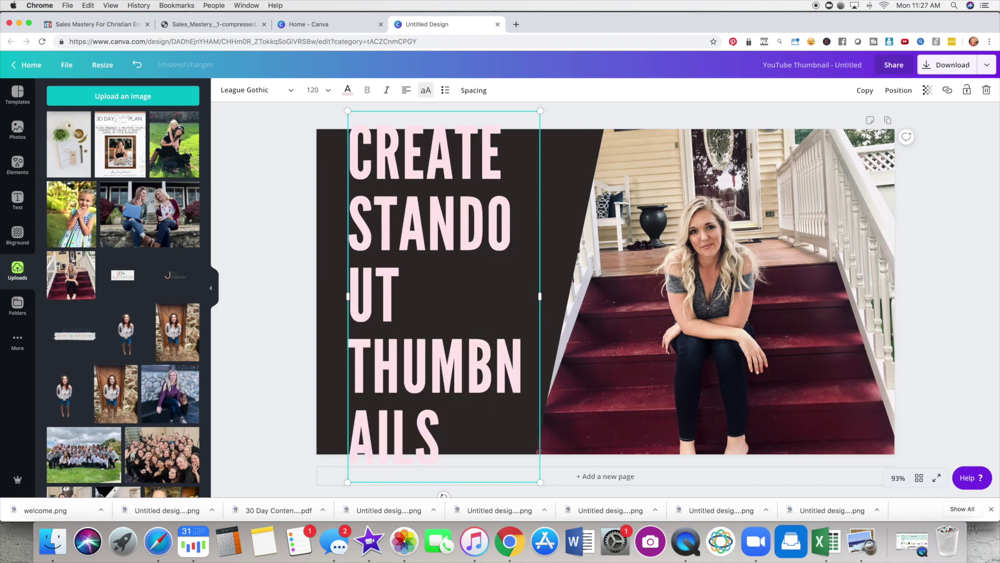
{"action": "left_click", "coordinate": [255, 90]}
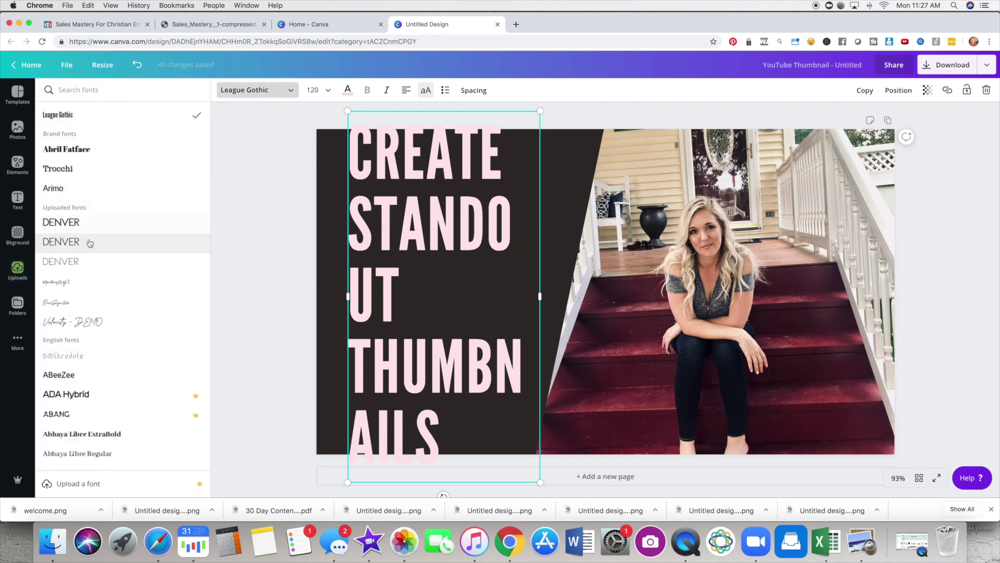
- Set the title in the Denver font at size 72
{"action": "left_click", "coordinate": [90, 243]}
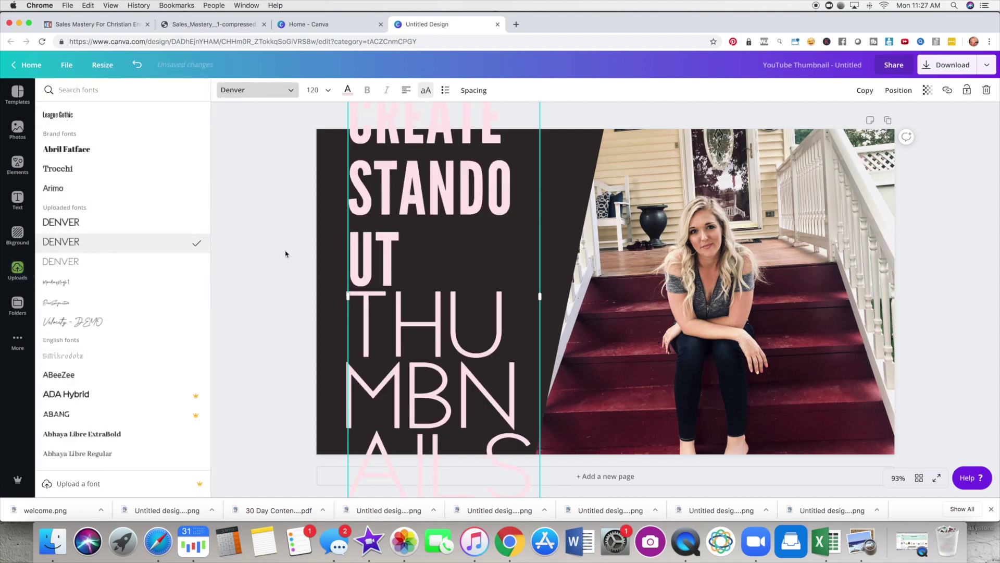
{"action": "left_click", "coordinate": [421, 259]}
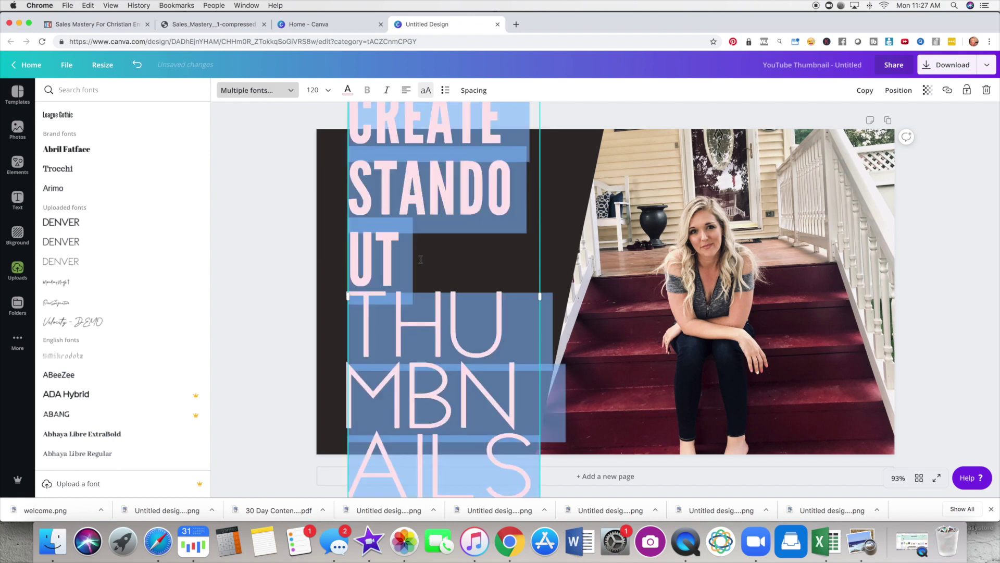
{"action": "key", "text": "super+a"}
{"action": "left_click", "coordinate": [157, 243]}
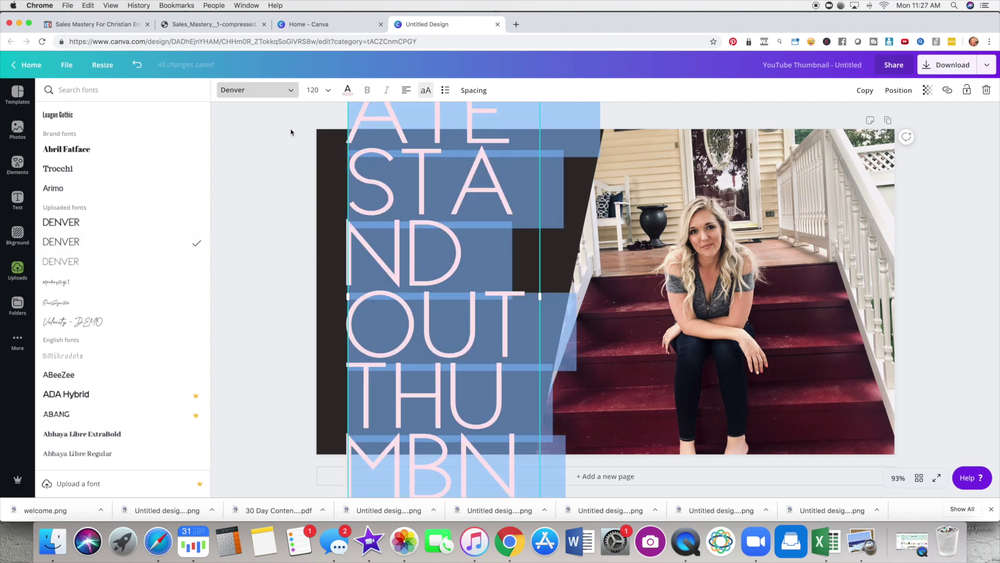
{"action": "left_click", "coordinate": [328, 91]}
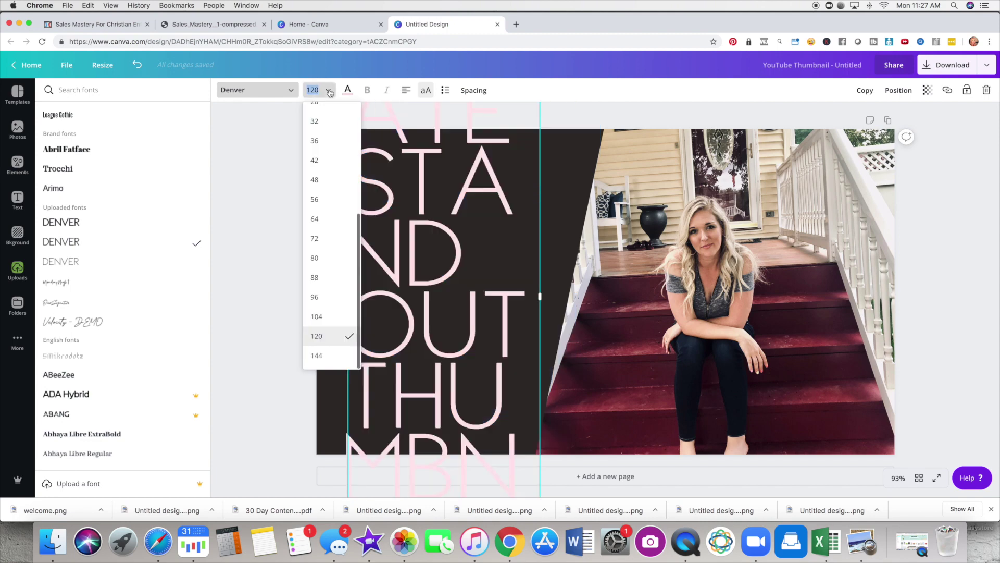
{"action": "left_click", "coordinate": [326, 301]}
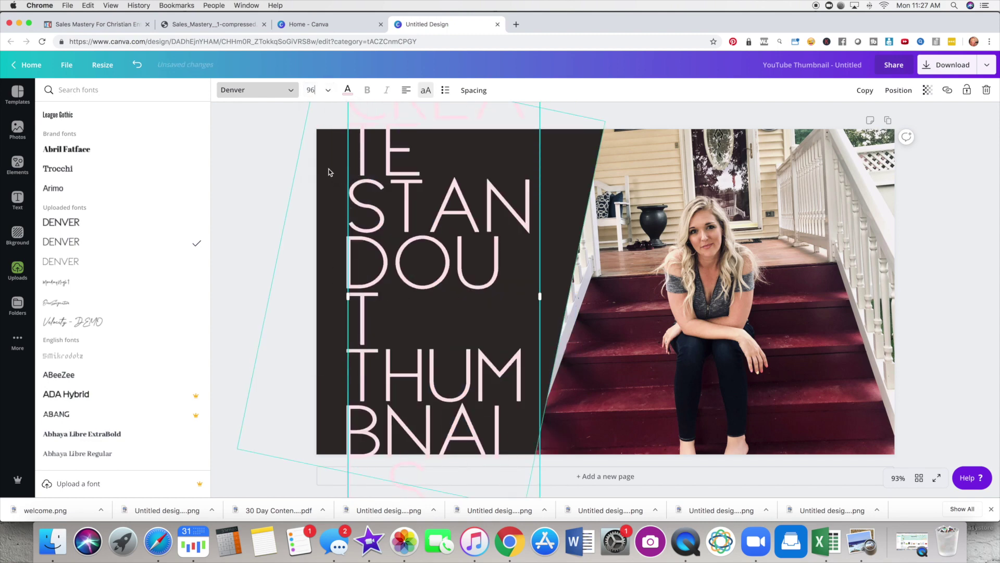
{"action": "left_click", "coordinate": [329, 89]}
{"action": "left_click", "coordinate": [324, 276]}
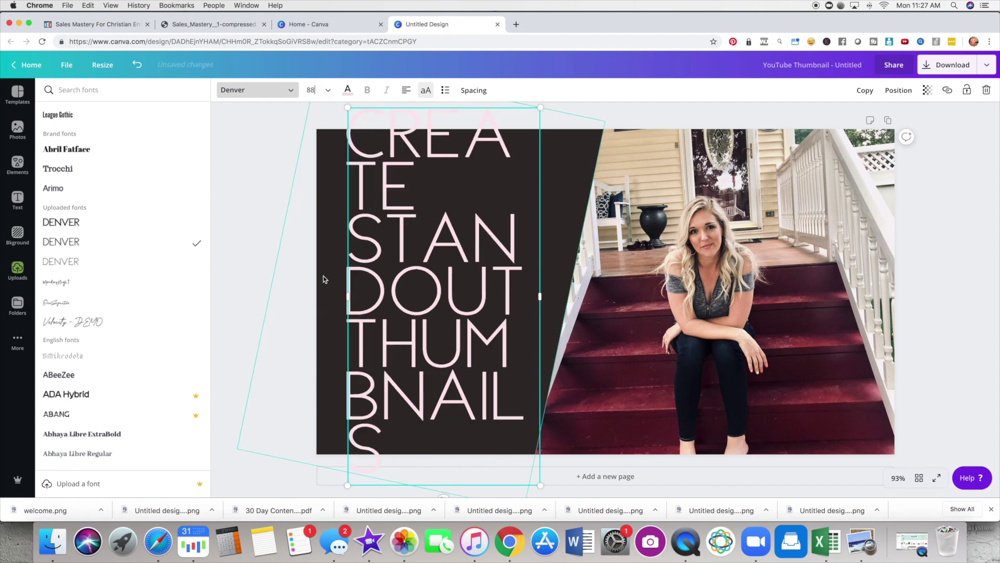
{"action": "left_click", "coordinate": [326, 89]}
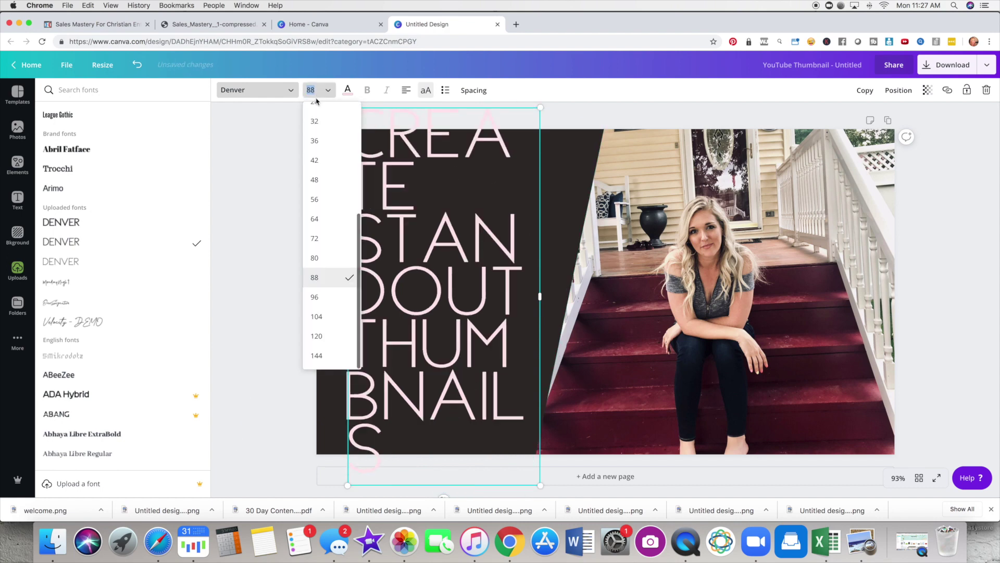
{"action": "left_click", "coordinate": [320, 257]}
{"action": "left_click", "coordinate": [326, 90]}
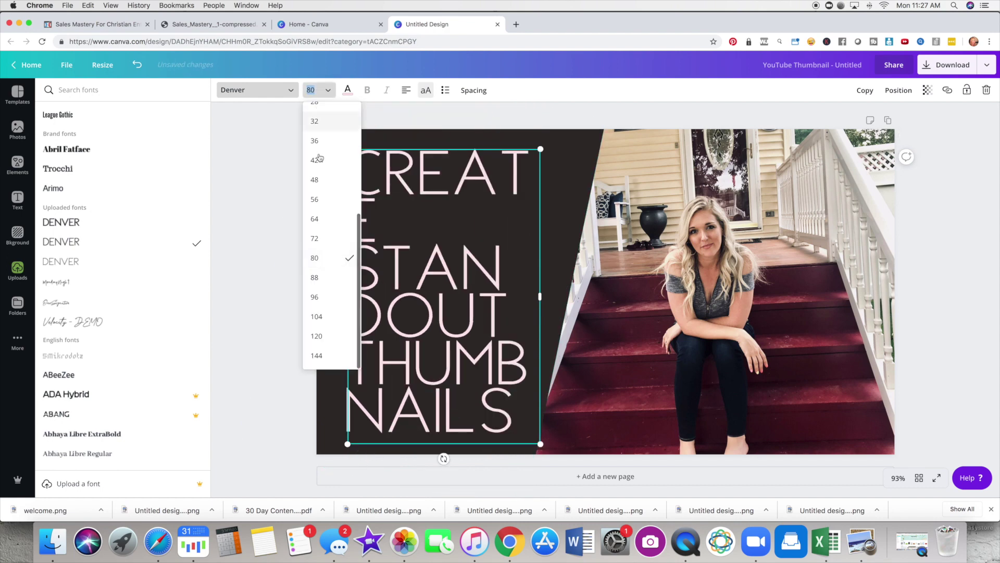
{"action": "left_click", "coordinate": [324, 242]}
- Widen the title box and the dark slanted shape so the title fits on three lines
{"action": "left_click_drag", "start_coordinate": [540, 296], "coordinate": [585, 263]}
{"action": "left_click", "coordinate": [540, 152]}
{"action": "left_click_drag", "start_coordinate": [565, 315], "coordinate": [657, 319]}
{"action": "left_click", "coordinate": [576, 308]}
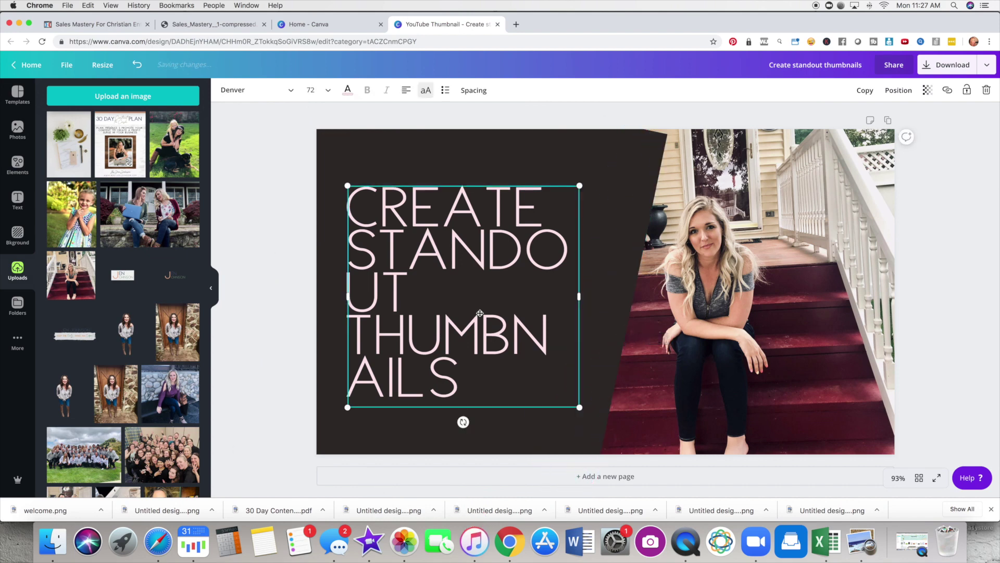
{"action": "left_click_drag", "start_coordinate": [579, 295], "coordinate": [692, 297]}
{"action": "mouse_move", "coordinate": [487, 258]}
{"action": "left_mouse_down"}
{"action": "mouse_move", "coordinate": [470, 186]}
{"action": "mouse_move", "coordinate": [465, 266]}
{"action": "mouse_move", "coordinate": [474, 256]}
{"action": "left_mouse_up"}
- Shift the woman's photo right, widen the dark slanted panel, and nudge the title into place
{"action": "left_click_drag", "start_coordinate": [473, 248], "coordinate": [469, 245]}
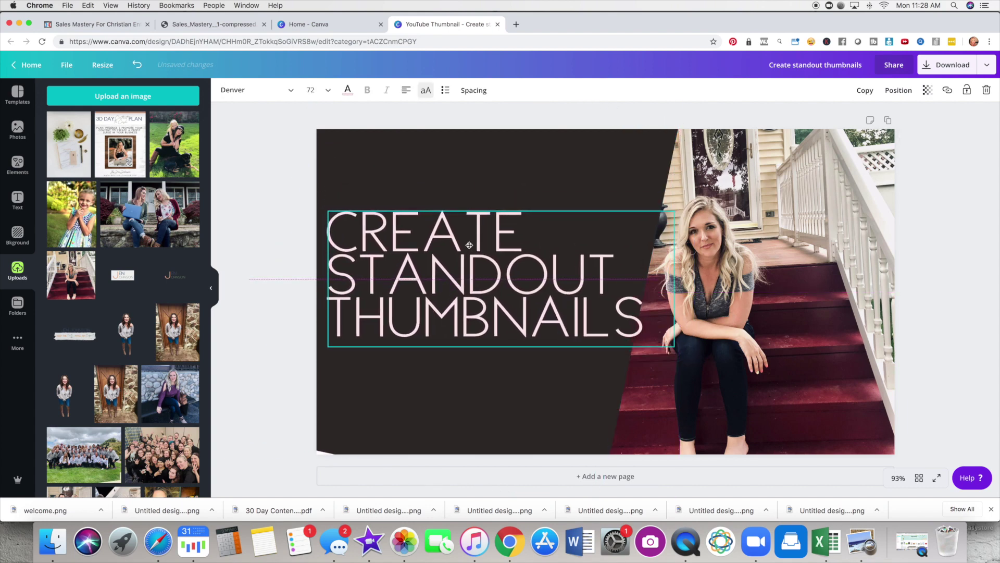
{"action": "left_click", "coordinate": [786, 295]}
{"action": "left_click_drag", "start_coordinate": [769, 284], "coordinate": [837, 281]}
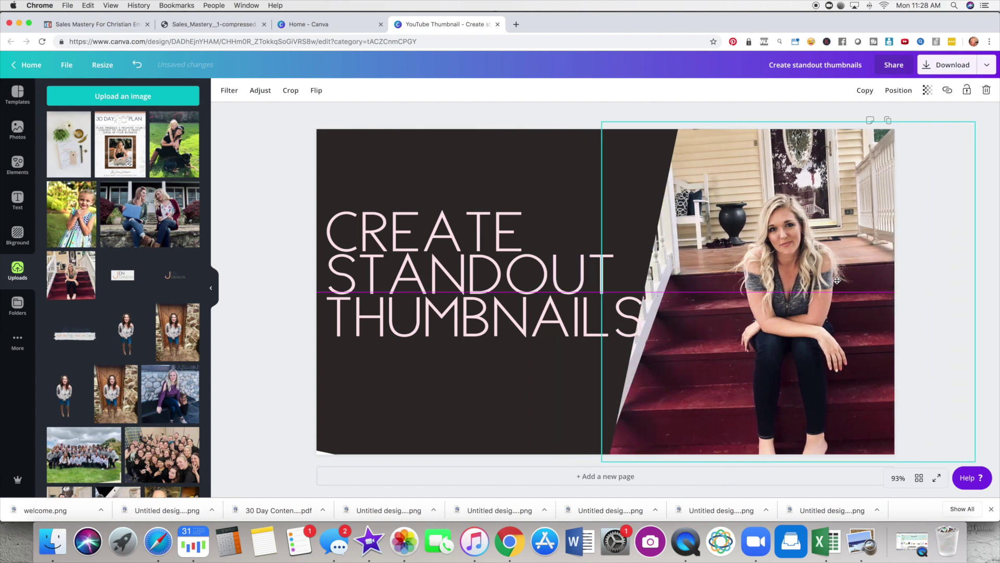
{"action": "left_click", "coordinate": [551, 169]}
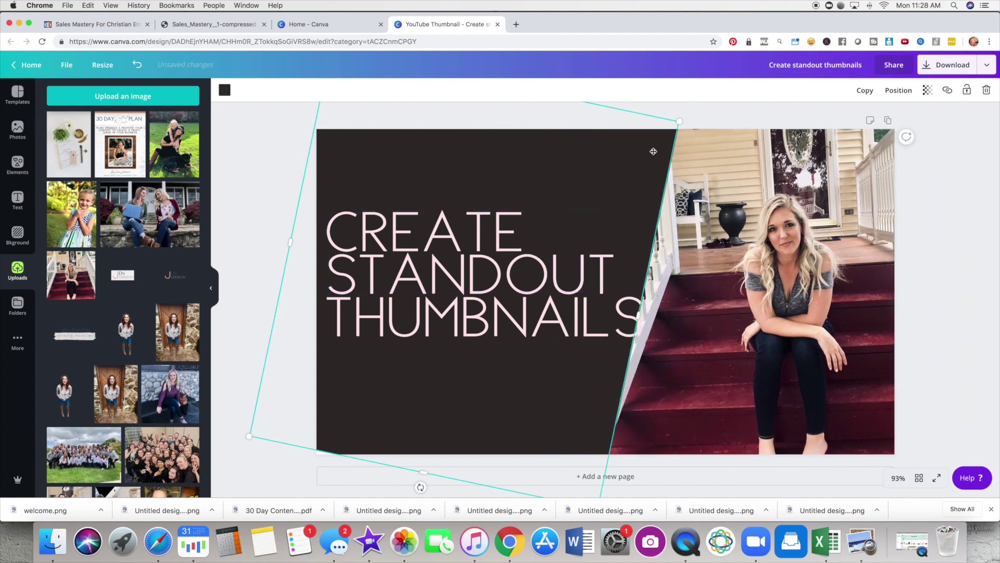
{"action": "left_click_drag", "start_coordinate": [640, 314], "coordinate": [660, 320]}
{"action": "left_click", "coordinate": [520, 294]}
{"action": "left_click_drag", "start_coordinate": [522, 293], "coordinate": [521, 294]}
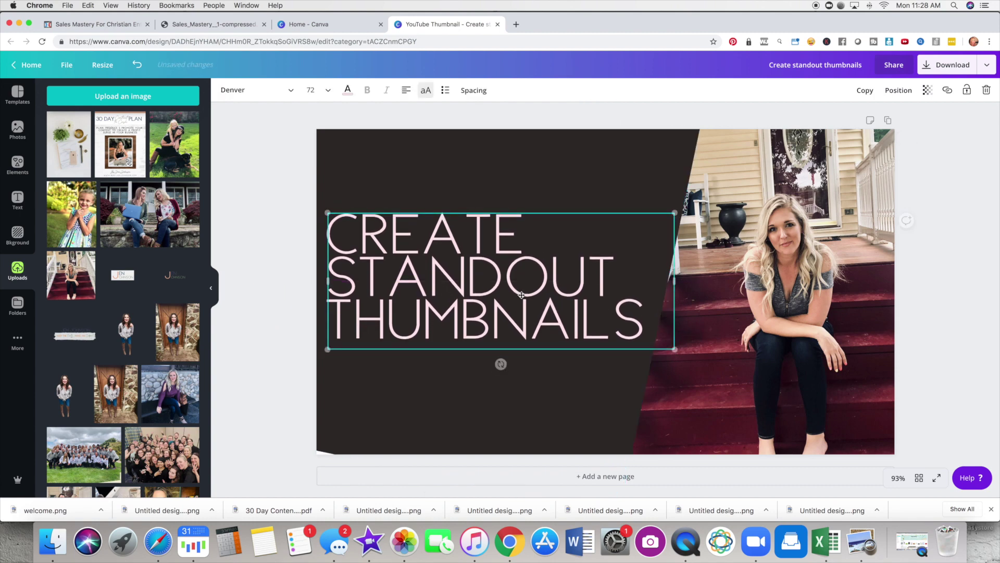
- Colour the title text peach and the slanted background panel navy
{"action": "left_click", "coordinate": [348, 92]}
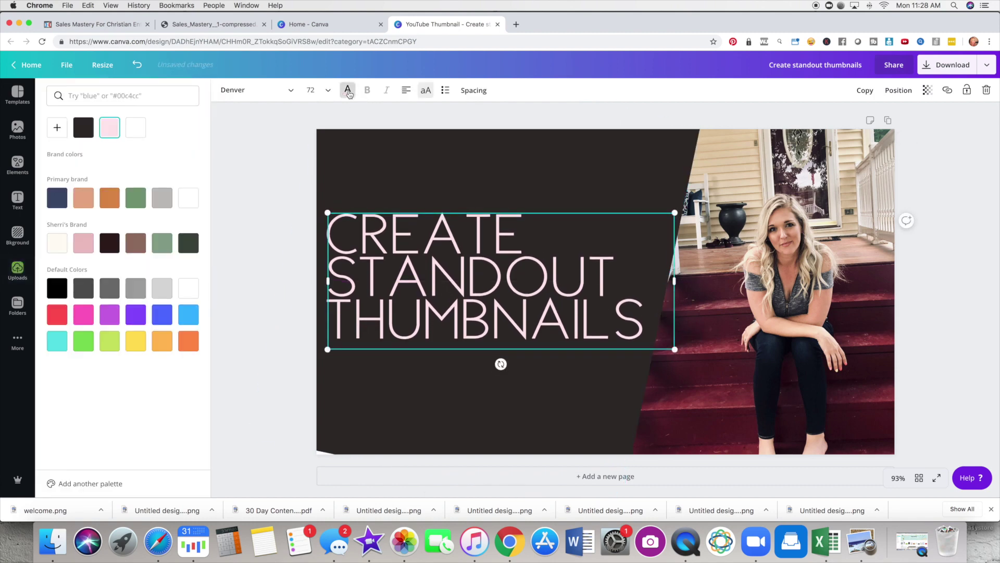
{"action": "left_click", "coordinate": [83, 198]}
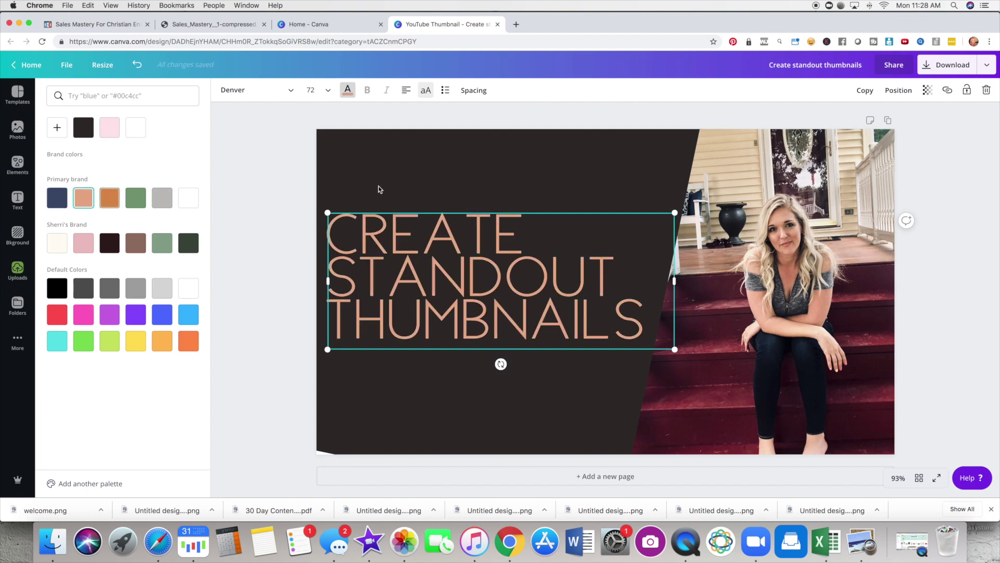
{"action": "left_click", "coordinate": [370, 190]}
{"action": "left_click", "coordinate": [224, 92]}
{"action": "left_click", "coordinate": [58, 199]}
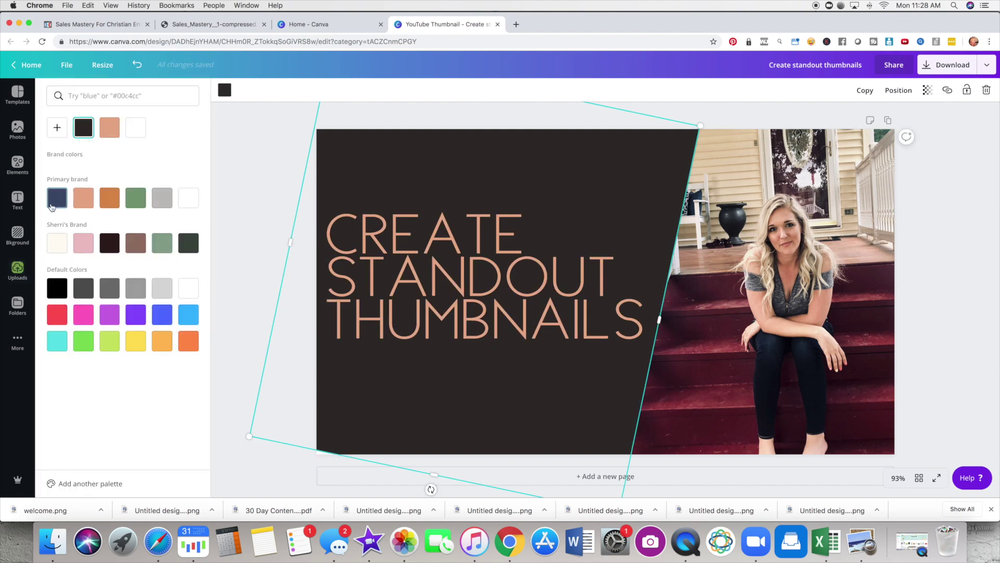
{"action": "left_click", "coordinate": [458, 261]}
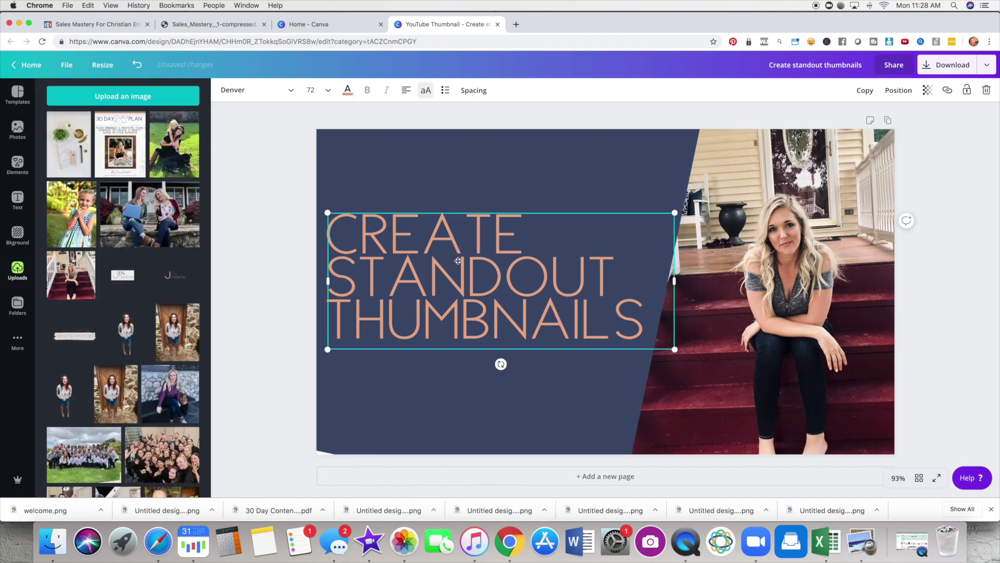
{"action": "left_click", "coordinate": [348, 90]}
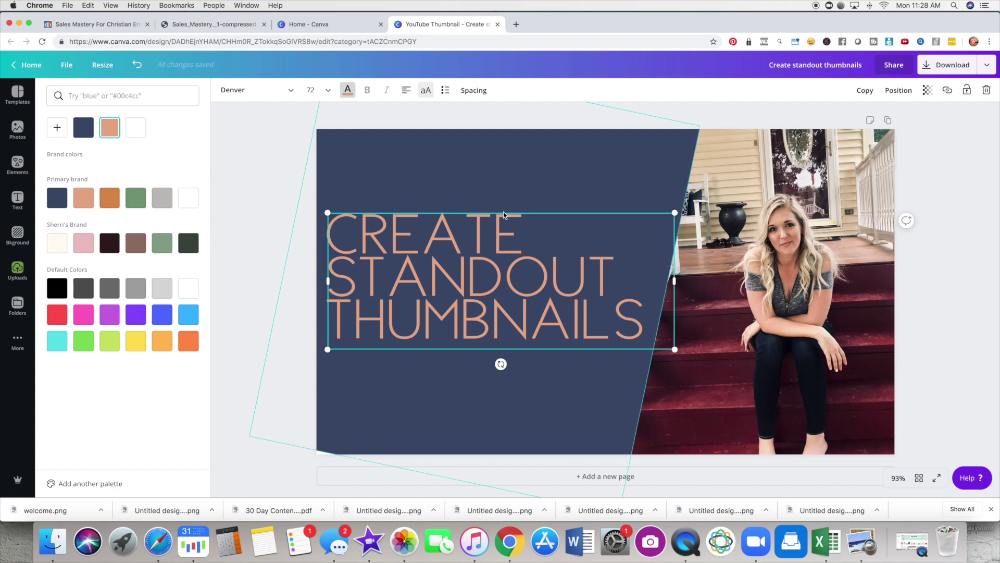
- Duplicate the title in white, align it over the peach title, and send it behind
{"action": "left_click", "coordinate": [861, 93]}
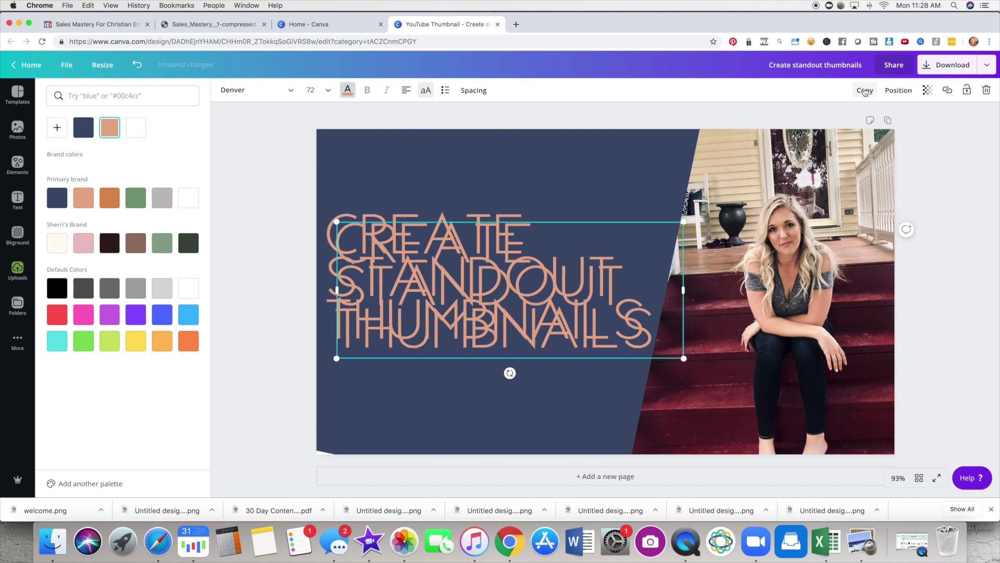
{"action": "left_click", "coordinate": [349, 92]}
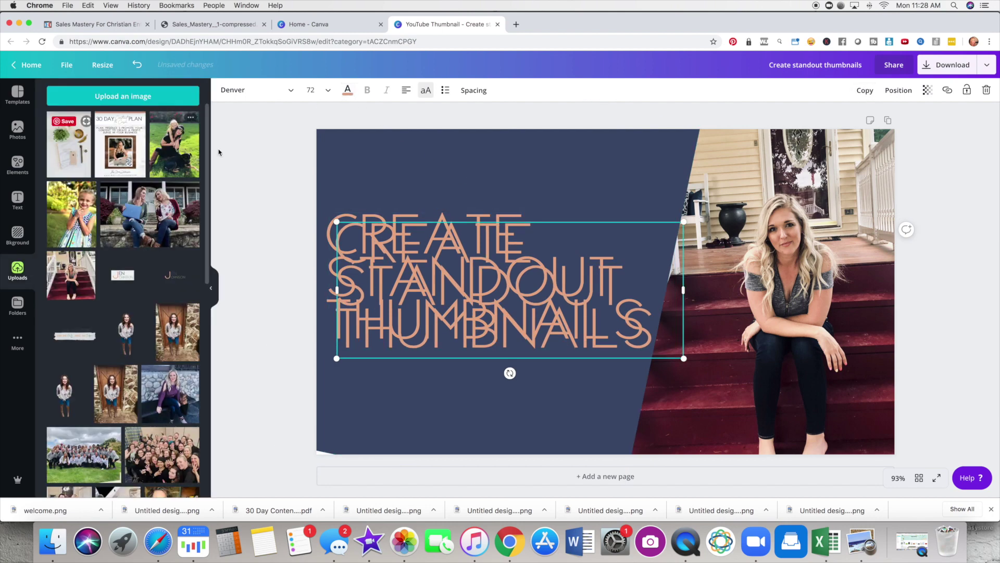
{"action": "left_click", "coordinate": [348, 92]}
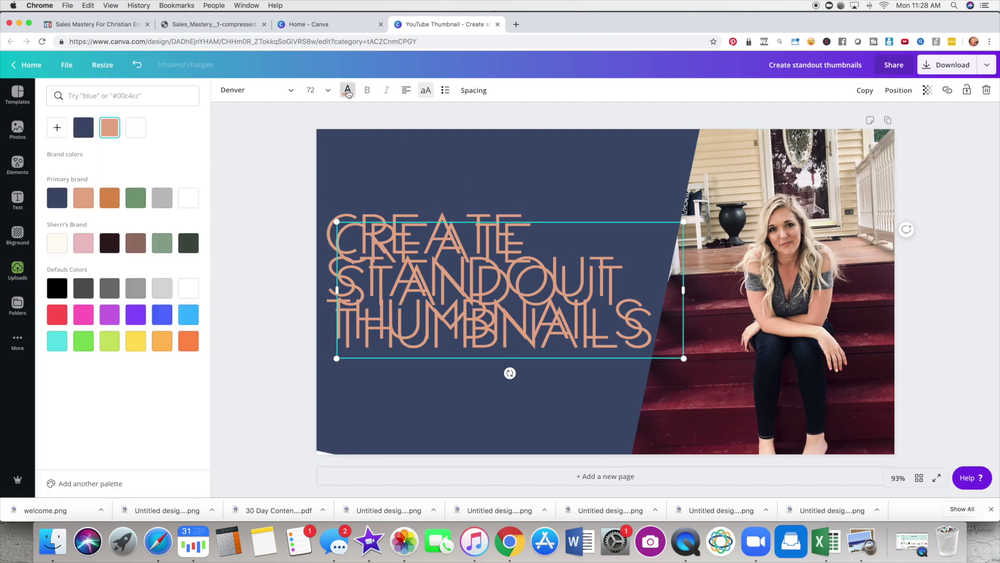
{"action": "left_click", "coordinate": [191, 197]}
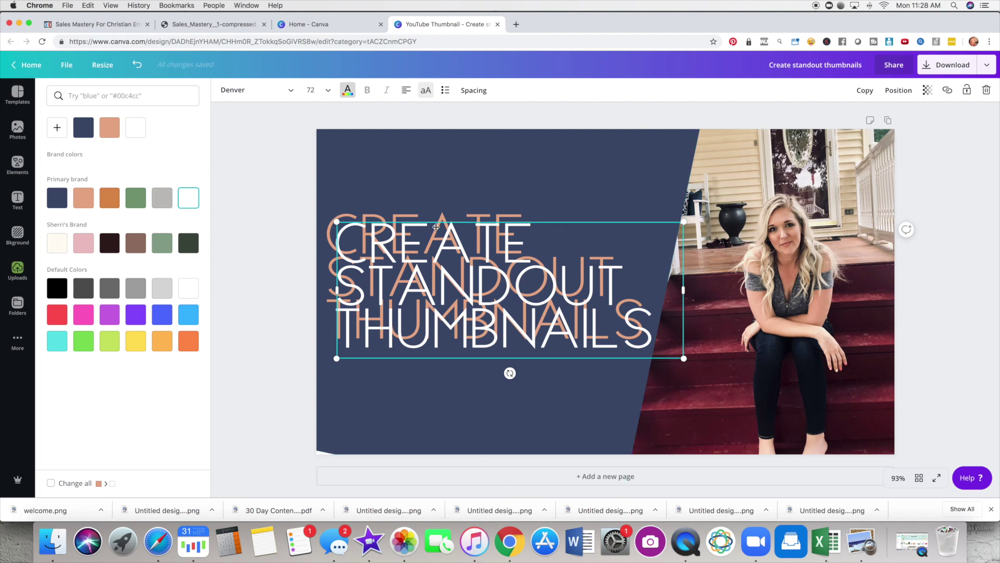
{"action": "left_click_drag", "start_coordinate": [432, 228], "coordinate": [424, 215]}
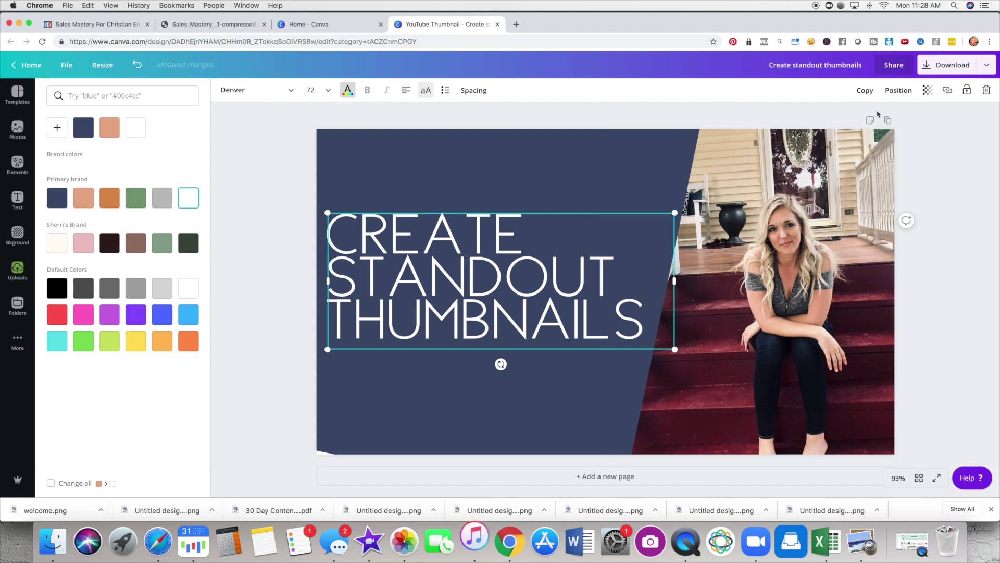
{"action": "left_click", "coordinate": [898, 90]}
{"action": "left_click", "coordinate": [866, 119]}
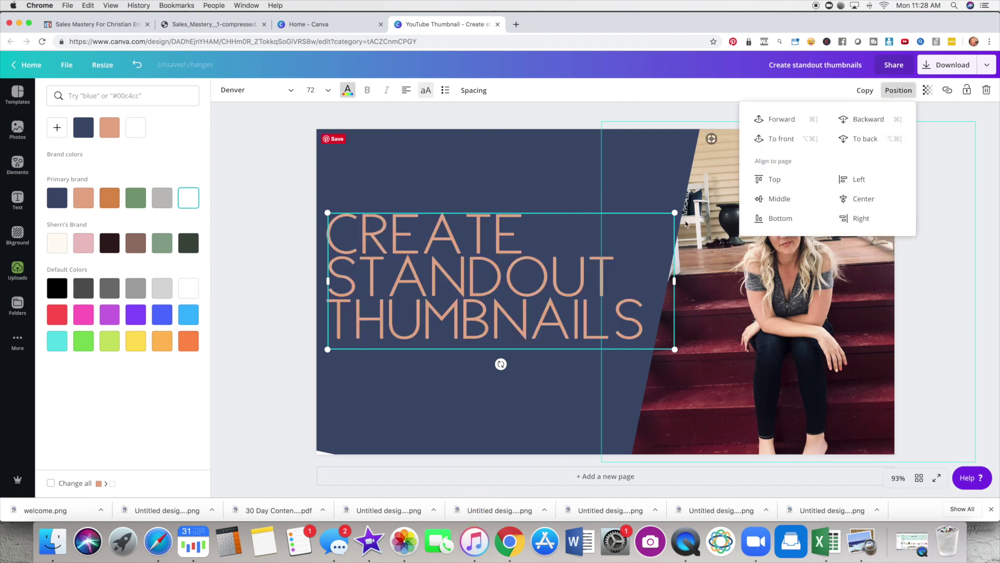
- Fine-tune the title box width from its left side
{"action": "left_click_drag", "start_coordinate": [328, 282], "coordinate": [329, 283]}
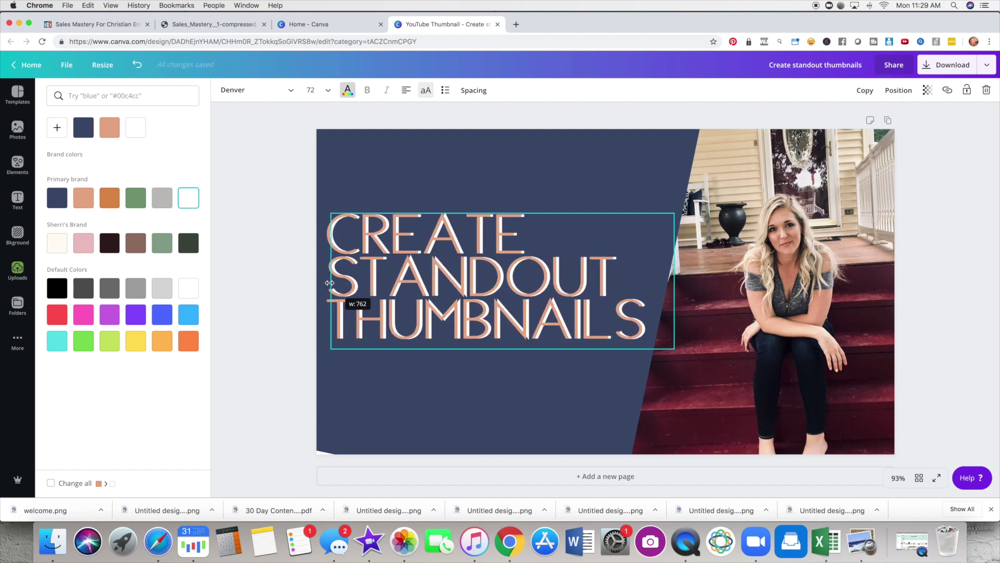
{"action": "left_click_drag", "start_coordinate": [329, 282], "coordinate": [327, 282]}
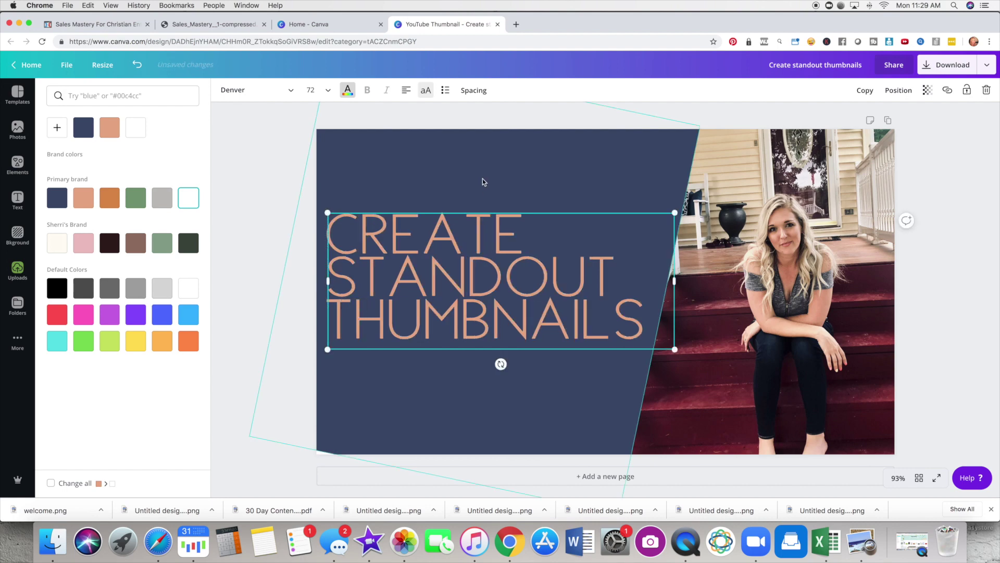
{"action": "left_click", "coordinate": [483, 179]}
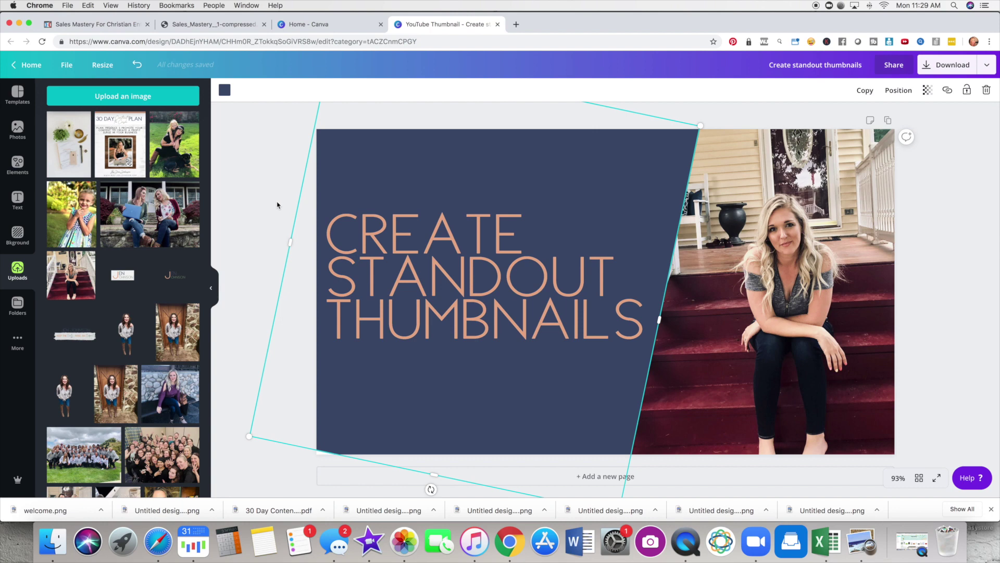
{"action": "left_click", "coordinate": [411, 279]}
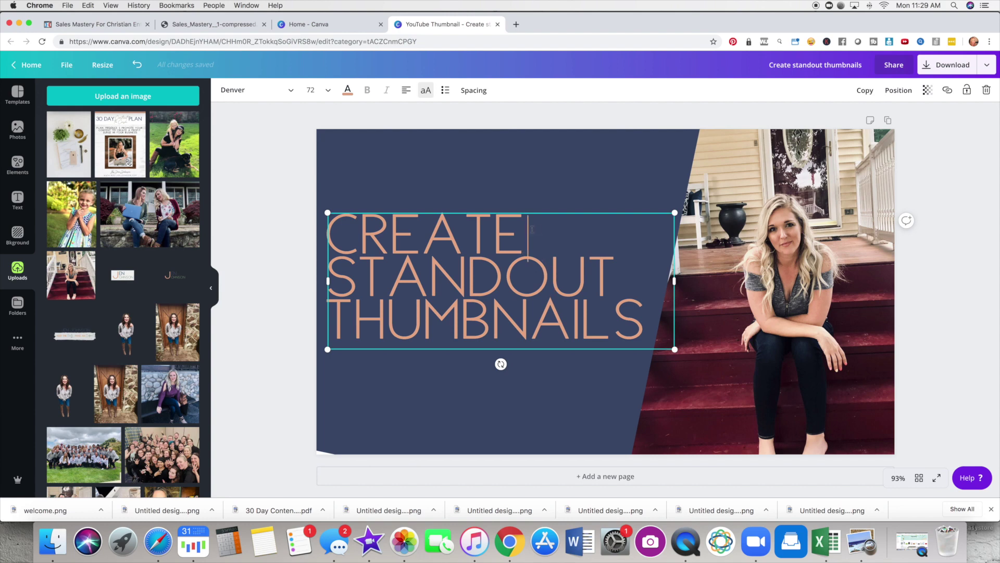
- Select and delete the word CREATE, leaving the title as STANDOUT THUMBNAILS
{"action": "left_click_drag", "start_coordinate": [531, 229], "coordinate": [322, 215]}
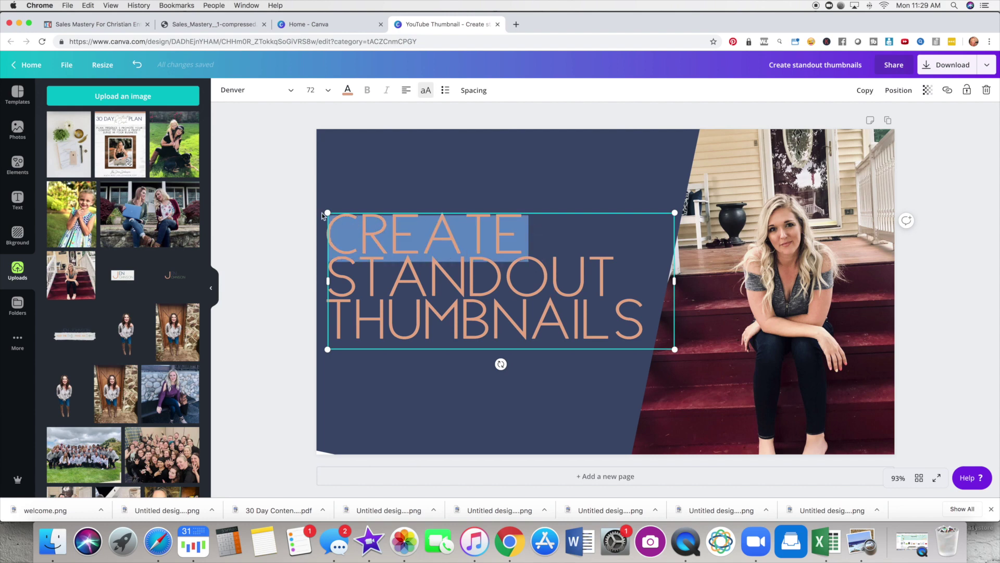
{"action": "key", "text": "BackSpace"}
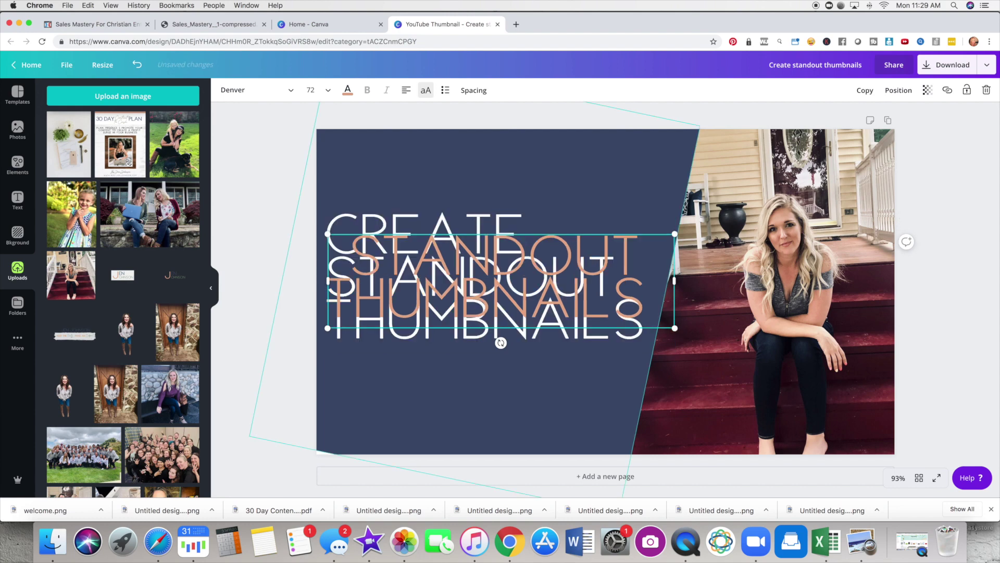
{"action": "key", "text": "super+z"}
{"action": "left_click_drag", "start_coordinate": [530, 229], "coordinate": [339, 215]}
{"action": "key", "text": "BackSpace"}
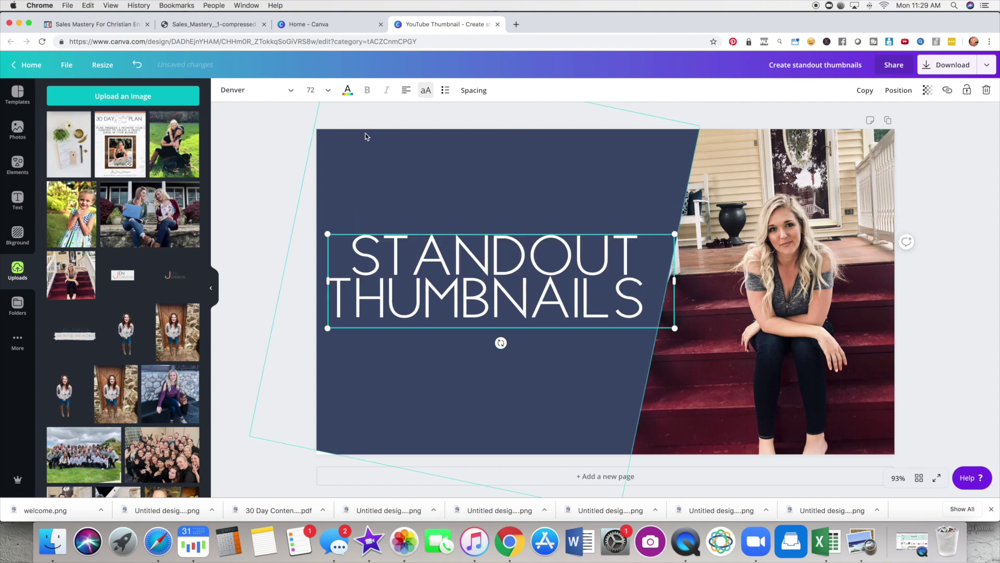
- Add a new 'Create' heading in the Velocity - DEMO font
{"action": "left_click", "coordinate": [17, 199]}
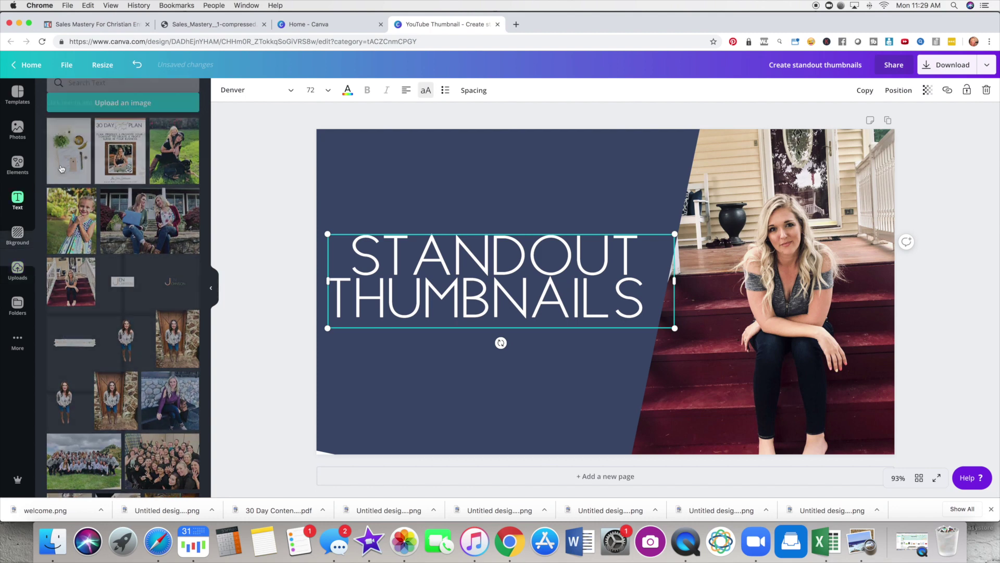
{"action": "left_click", "coordinate": [102, 135]}
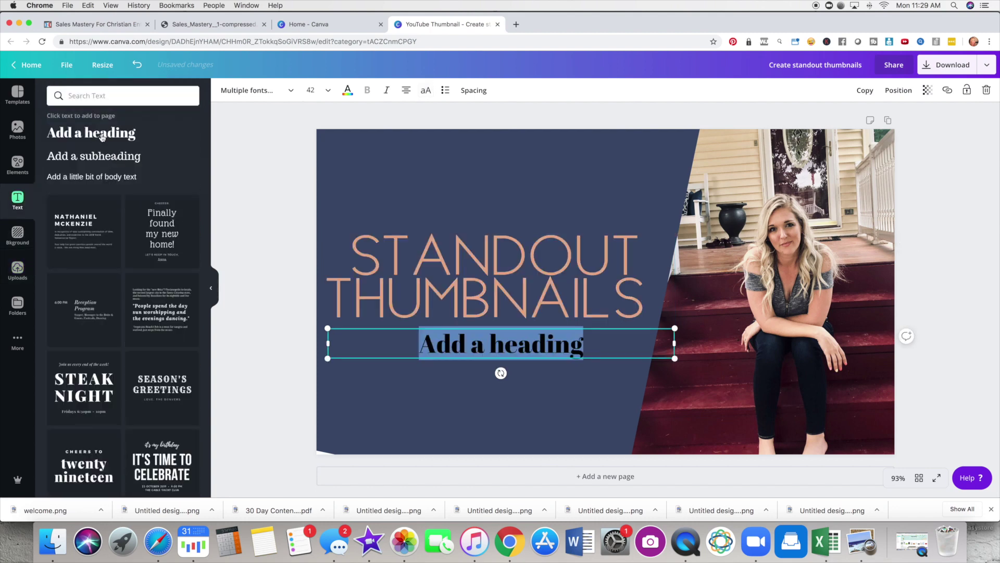
{"action": "type", "text": "Create"}
{"action": "key", "text": "BackSpace"}
{"action": "key", "text": "BackSpace"}
{"action": "key", "text": "BackSpace"}
{"action": "key", "text": "BackSpace"}
{"action": "key", "text": "BackSpace"}
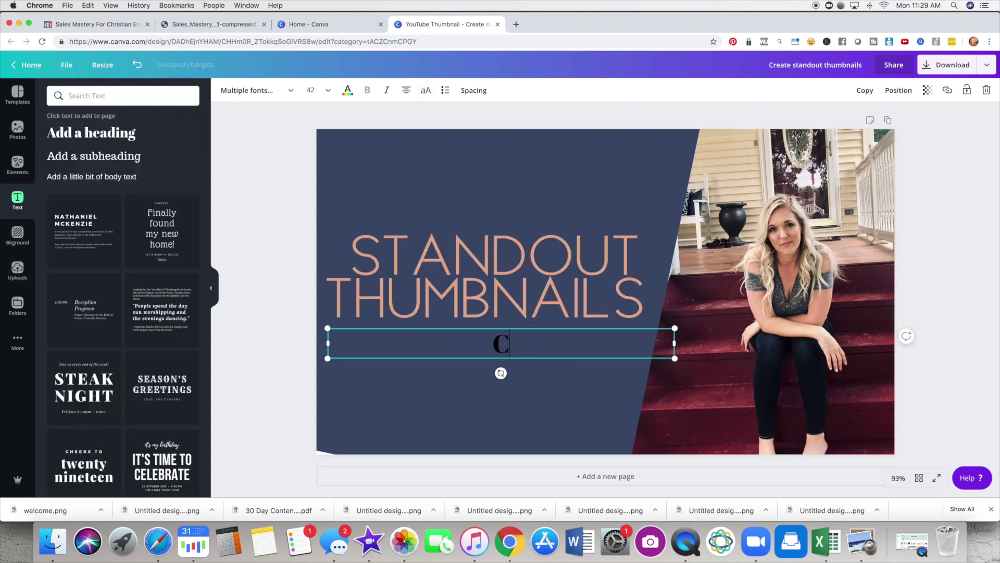
{"action": "type", "text": "reate"}
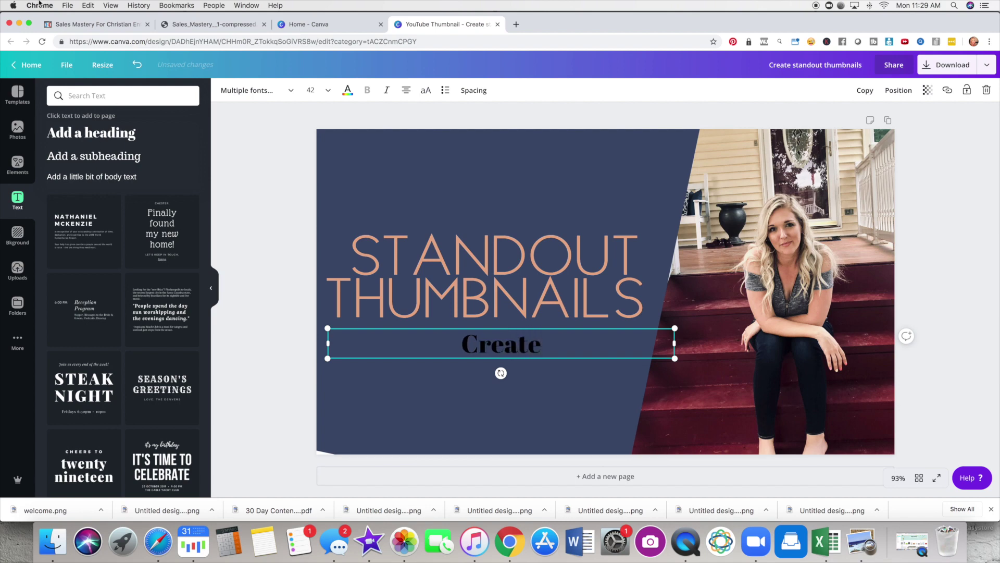
{"action": "left_click", "coordinate": [259, 97]}
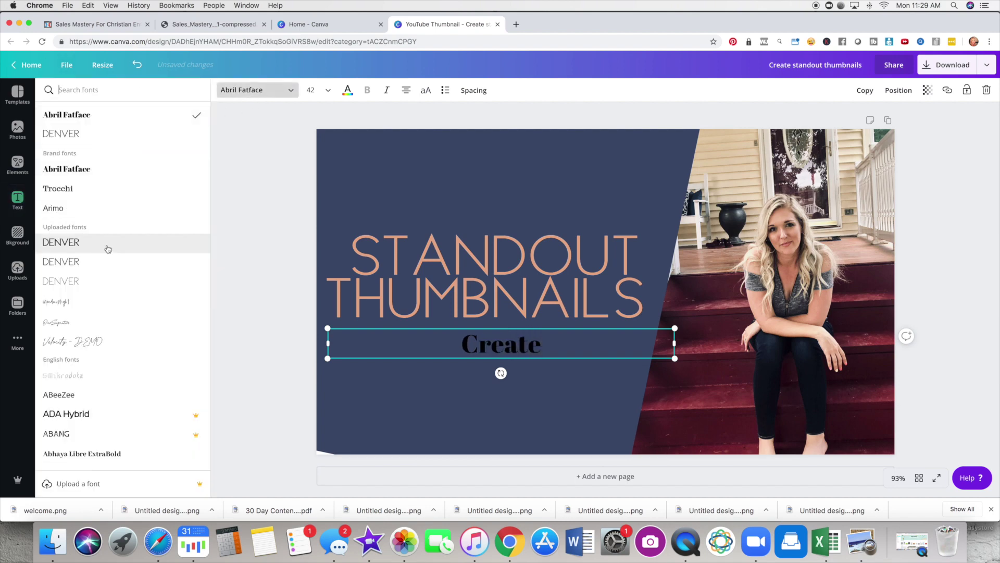
{"action": "left_click", "coordinate": [72, 341]}
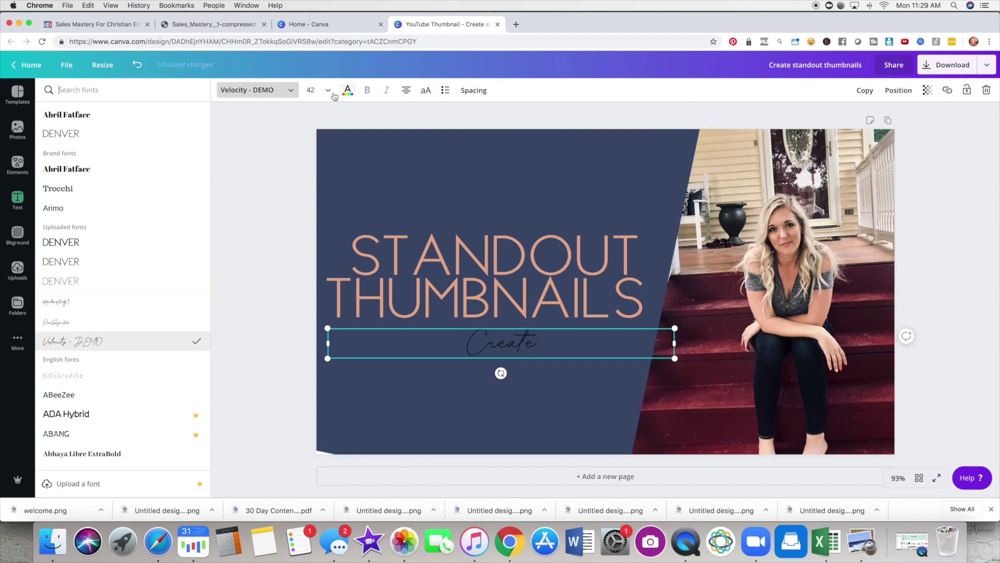
- Make the Create heading white at size 120 and place it above STANDOUT THUMBNAILS
{"action": "left_click", "coordinate": [311, 90]}
{"action": "left_click", "coordinate": [316, 353]}
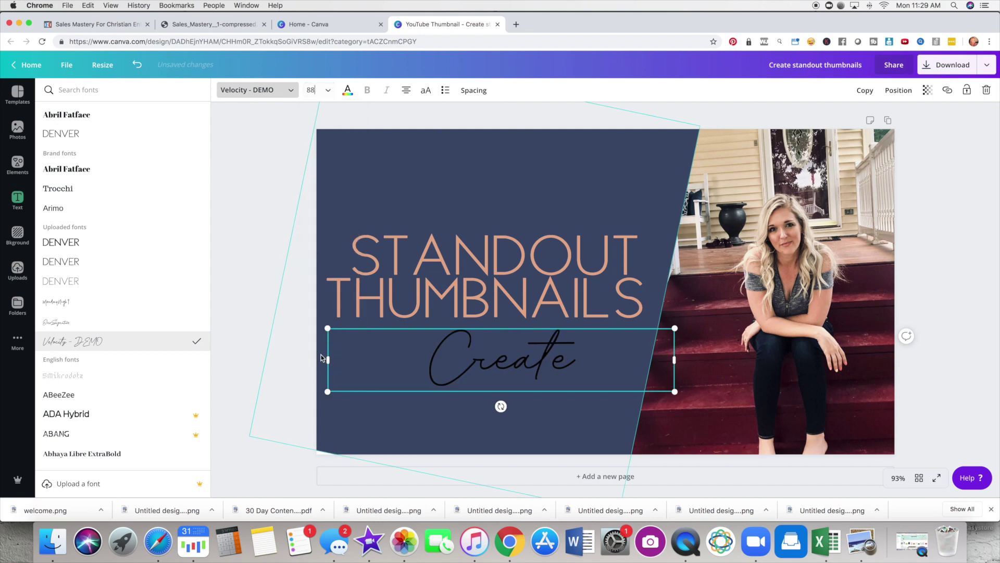
{"action": "left_click", "coordinate": [316, 87]}
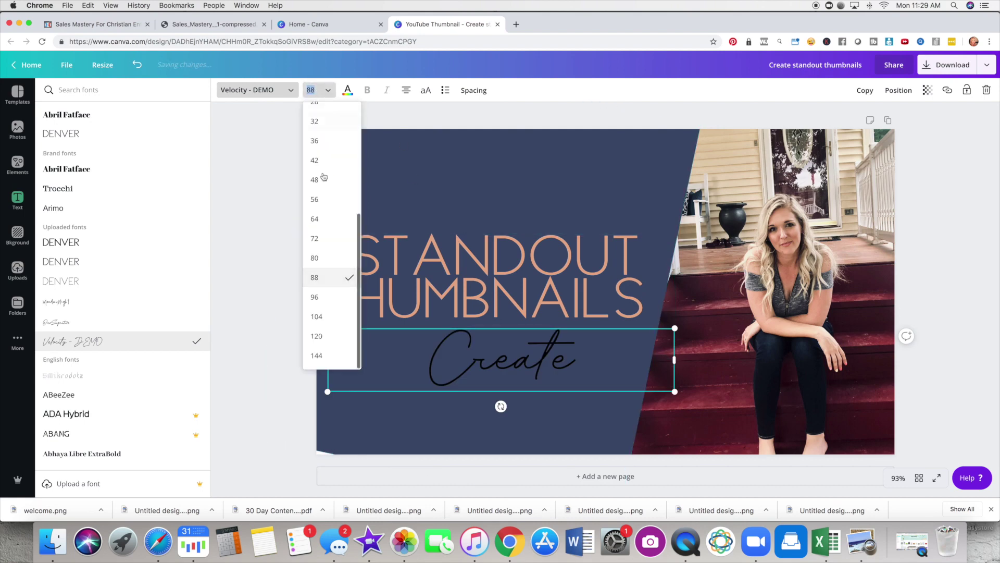
{"action": "left_click", "coordinate": [321, 294]}
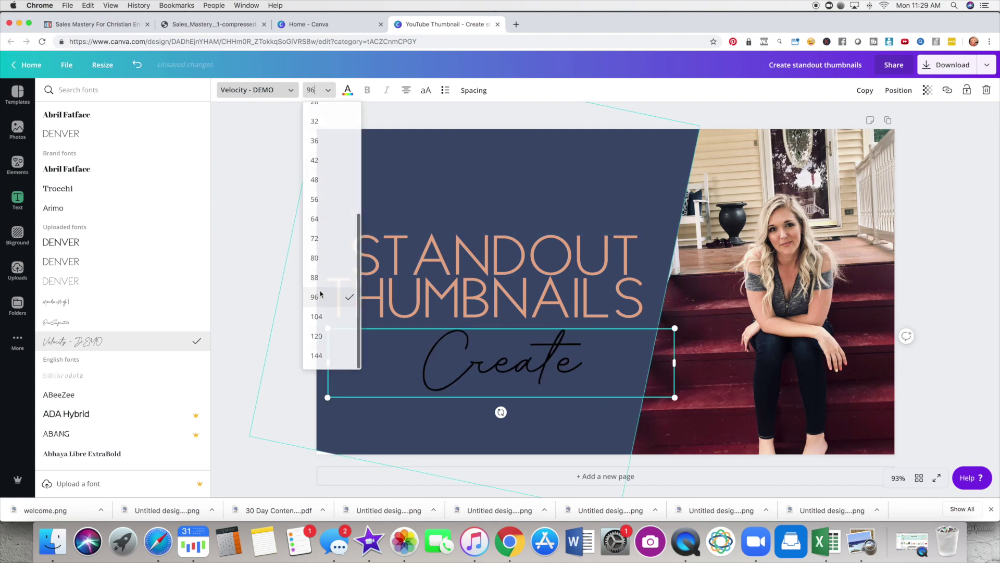
{"action": "left_click", "coordinate": [348, 90]}
{"action": "left_click", "coordinate": [188, 198]}
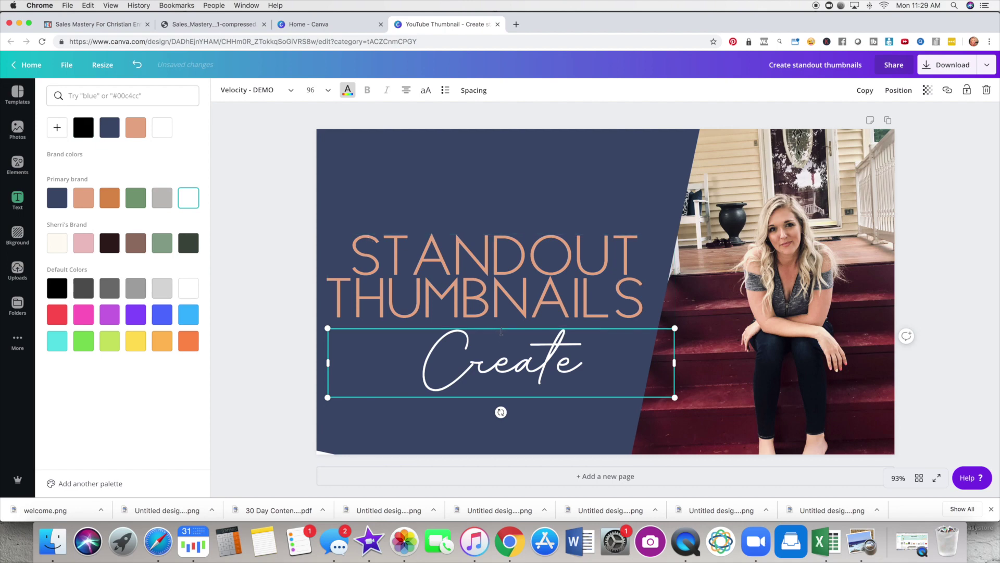
{"action": "left_click_drag", "start_coordinate": [501, 327], "coordinate": [490, 162]}
{"action": "left_click", "coordinate": [312, 89]}
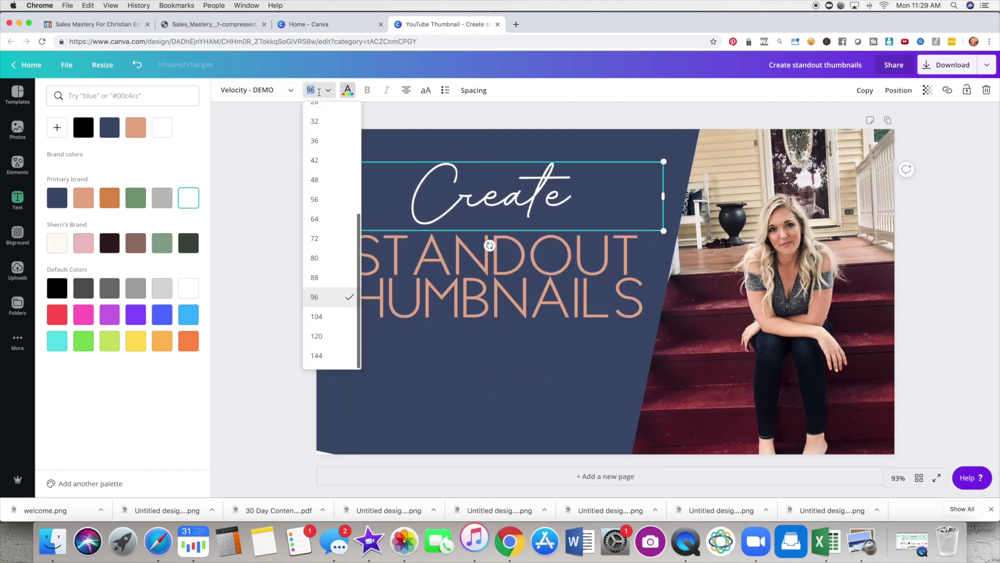
{"action": "left_click", "coordinate": [317, 336]}
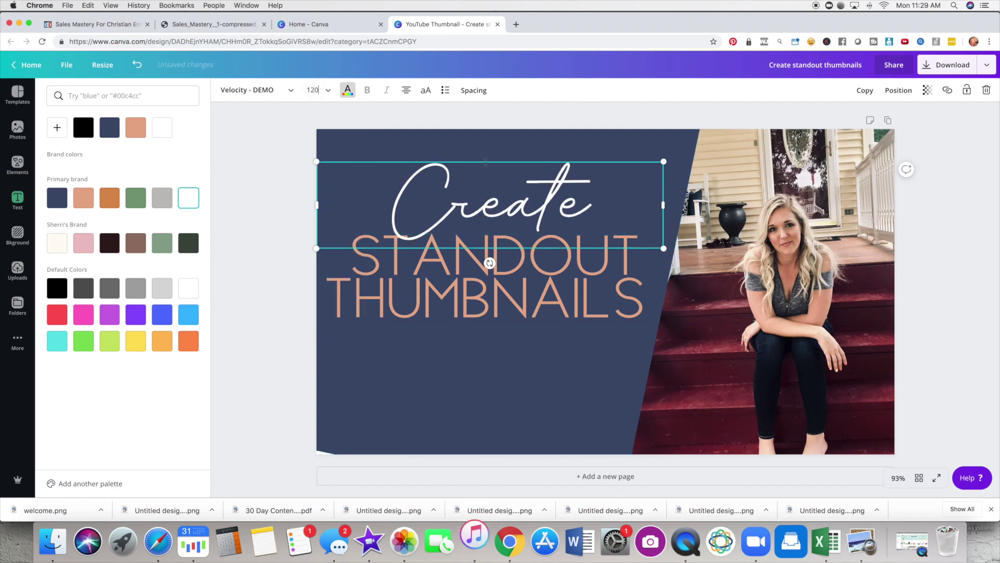
{"action": "left_click_drag", "start_coordinate": [490, 158], "coordinate": [490, 148]}
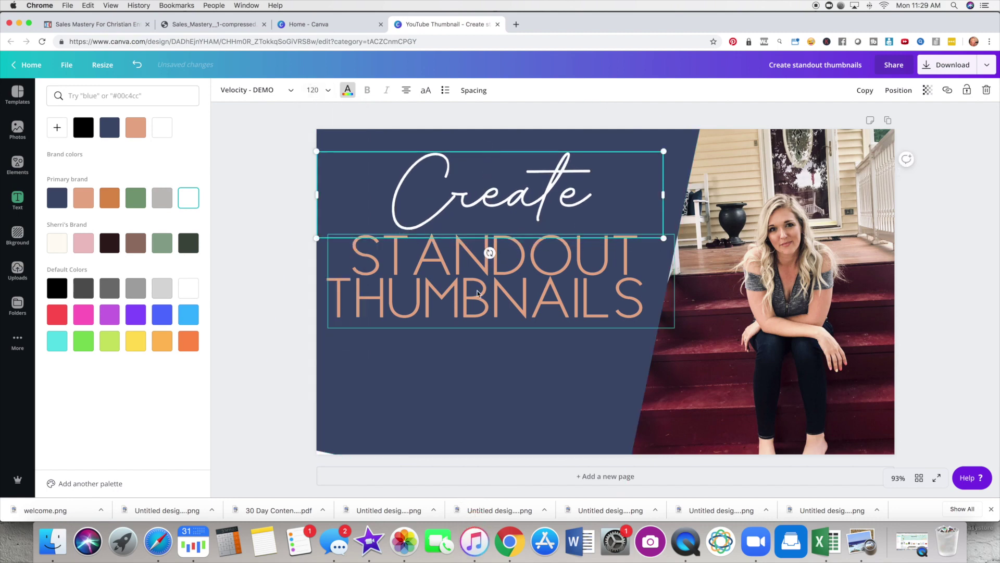
- Change the text alignment of the STANDOUT THUMBNAILS title
{"action": "left_click", "coordinate": [516, 303]}
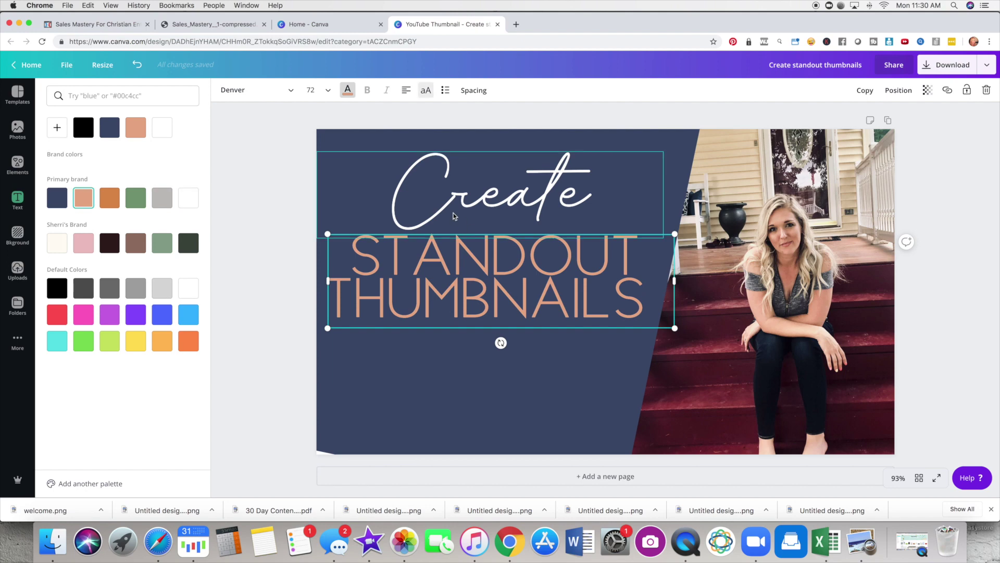
{"action": "left_click", "coordinate": [405, 92]}
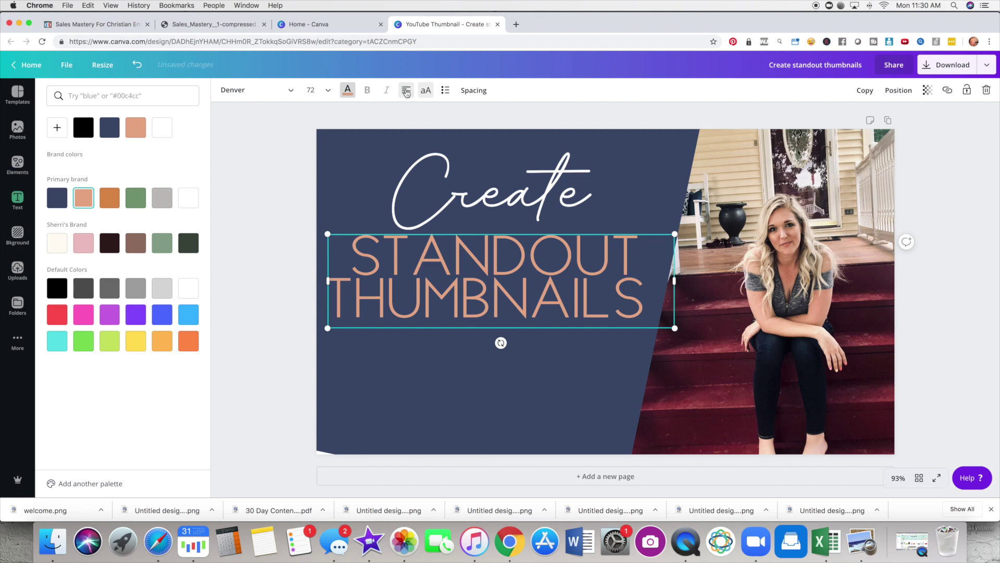
{"action": "left_click", "coordinate": [407, 92]}
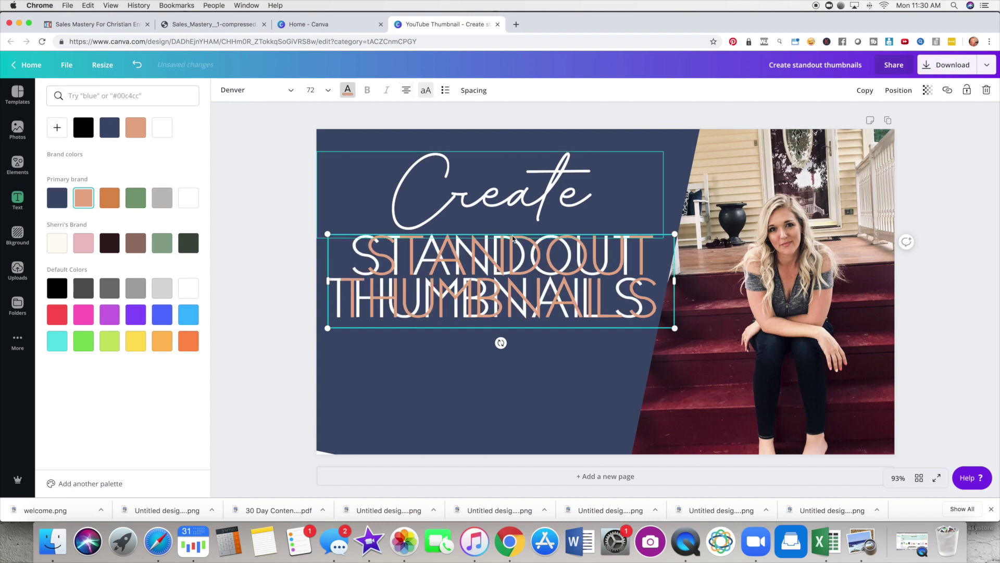
- Duplicate the title into a tilted white shadow and a peach copy angled -10°, width 759
{"action": "key", "text": "super+d"}
{"action": "left_click", "coordinate": [511, 258]}
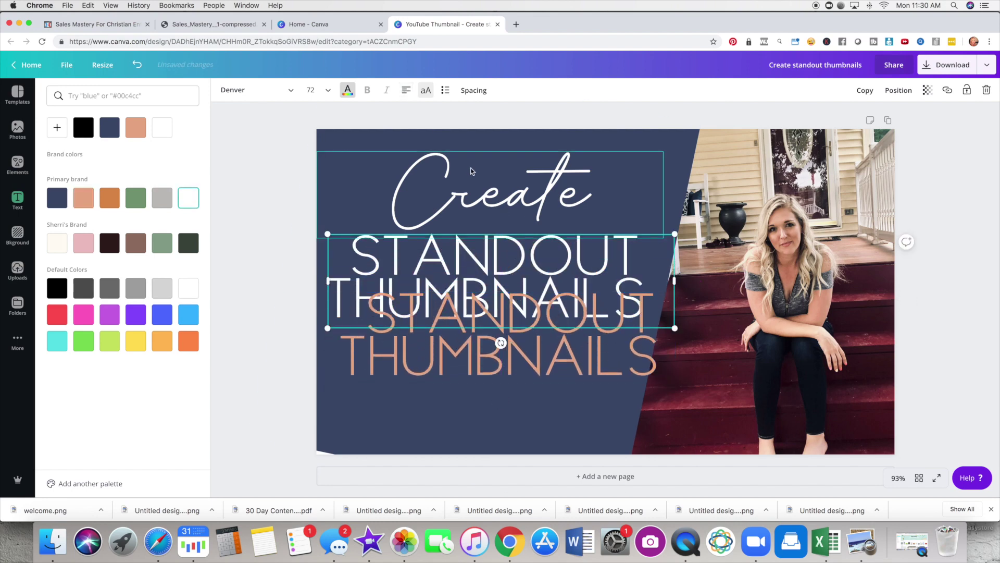
{"action": "left_click", "coordinate": [406, 90]}
{"action": "left_click_drag", "start_coordinate": [501, 342], "coordinate": [504, 321]}
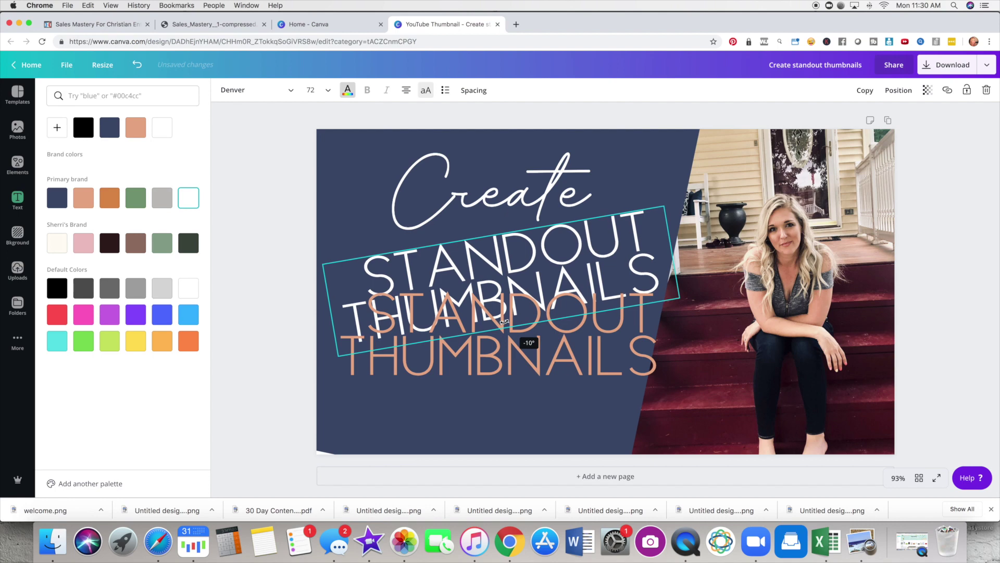
{"action": "left_click", "coordinate": [483, 357]}
{"action": "left_click_drag", "start_coordinate": [502, 401], "coordinate": [511, 400]}
{"action": "left_click_drag", "start_coordinate": [492, 351], "coordinate": [488, 292]}
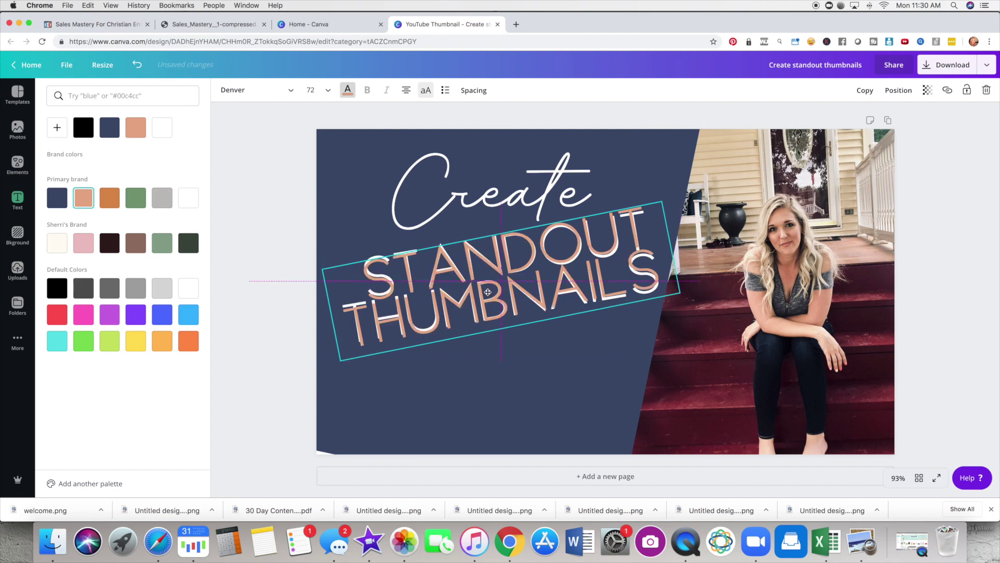
{"action": "left_click_drag", "start_coordinate": [511, 342], "coordinate": [511, 342]}
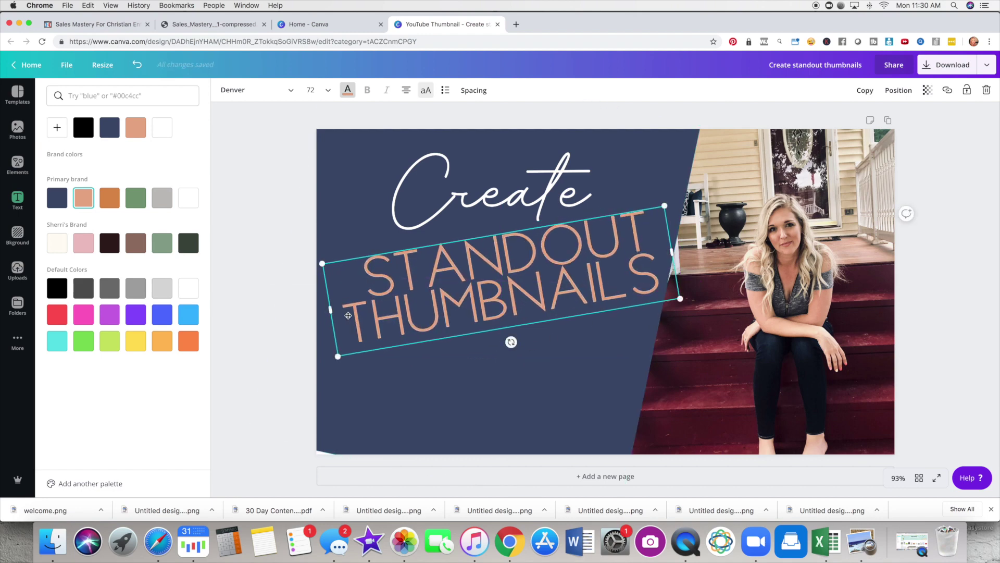
{"action": "left_click_drag", "start_coordinate": [330, 309], "coordinate": [334, 310]}
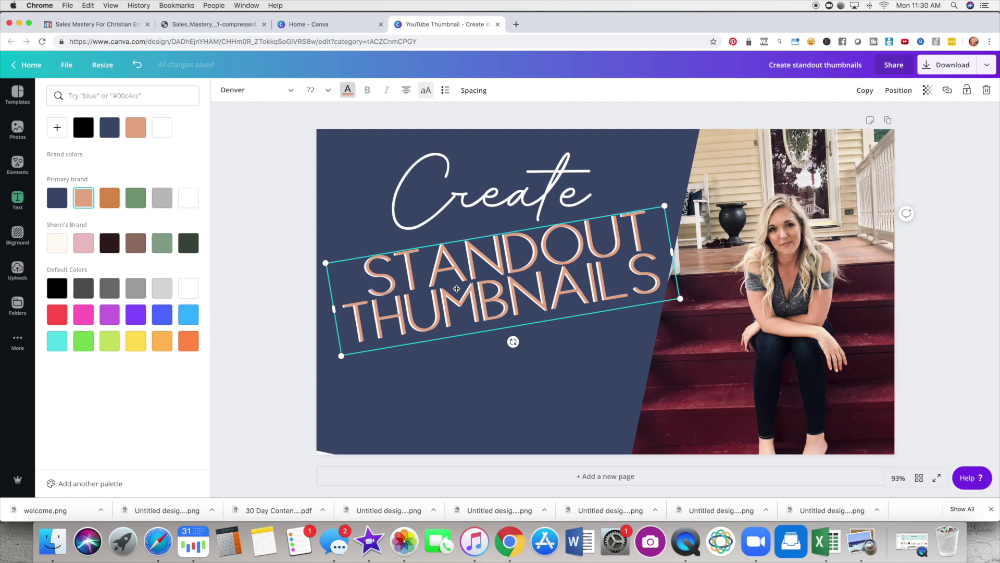
- Set the STANDOUT THUMBNAILS title in the uploaded DENVER font and narrow its text box slightly
{"action": "double_click", "coordinate": [459, 287]}
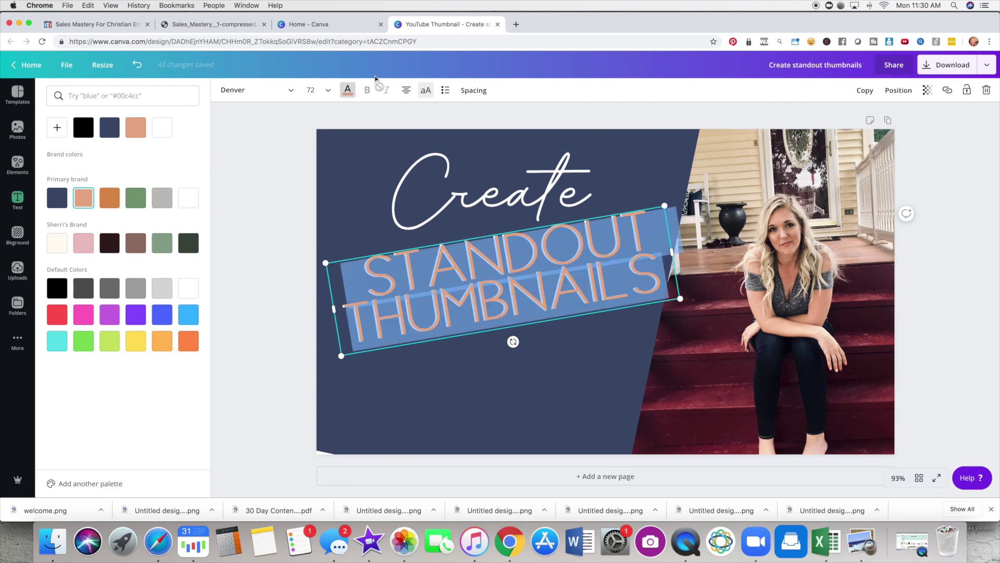
{"action": "left_click", "coordinate": [258, 90]}
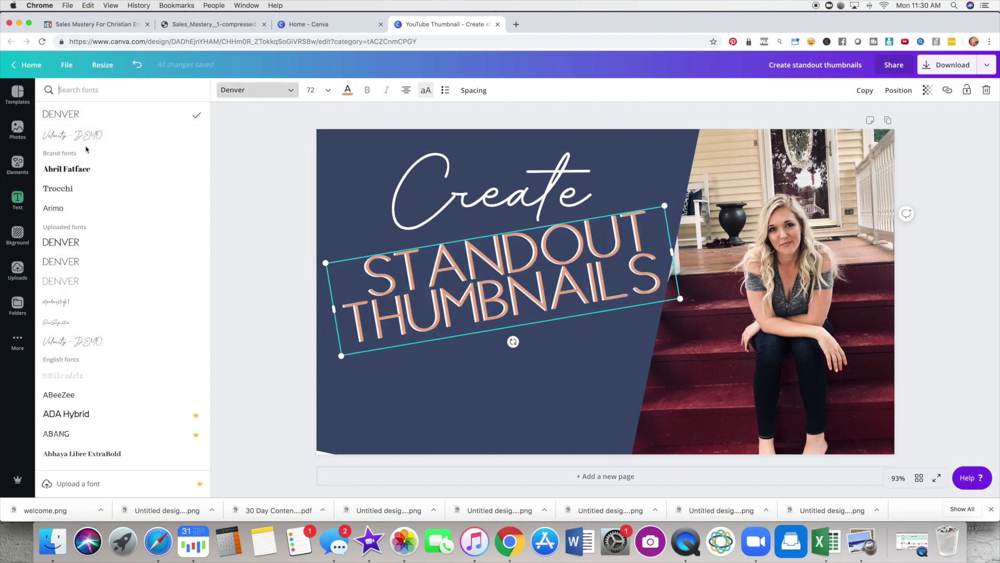
{"action": "key", "text": "super+a"}
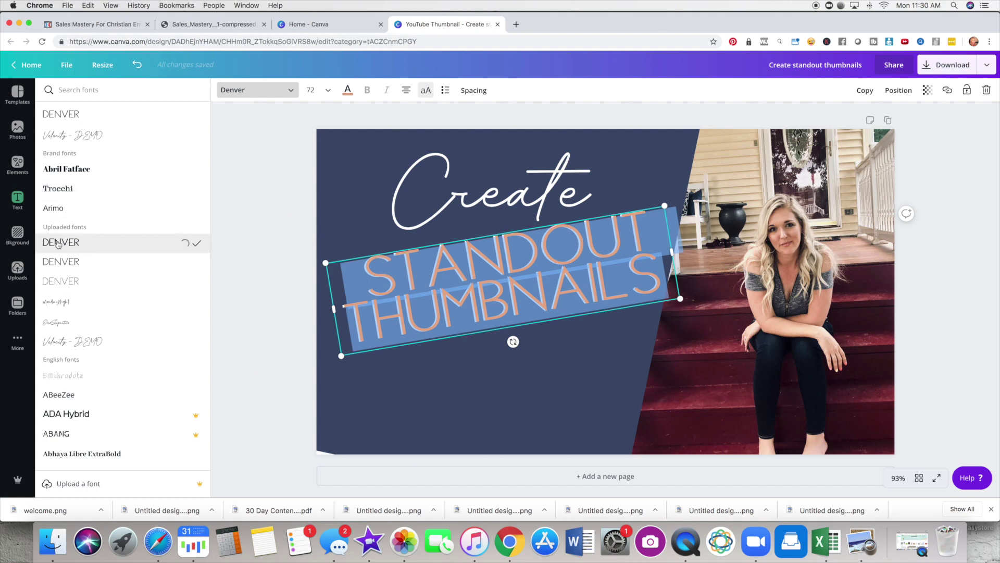
{"action": "left_click", "coordinate": [457, 243]}
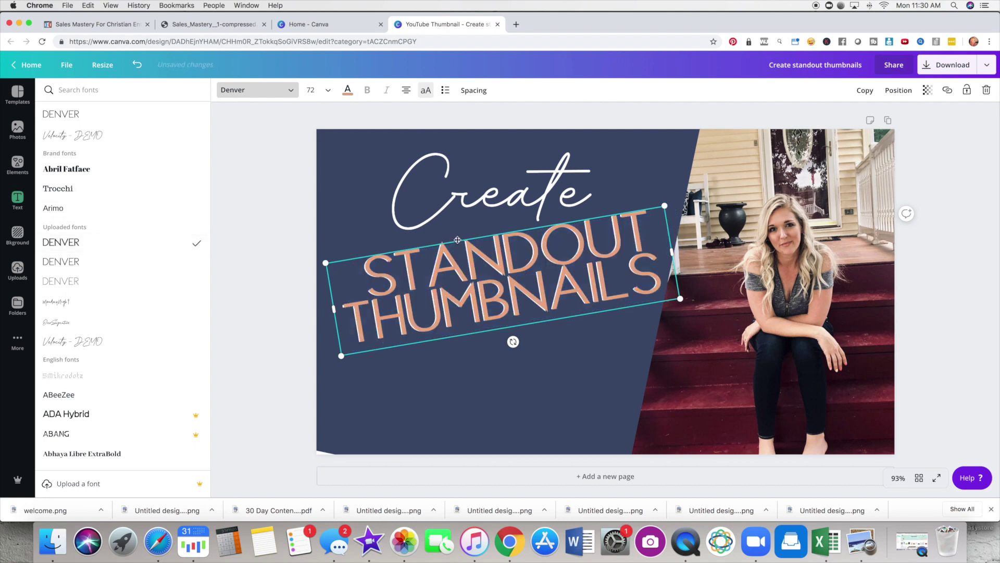
{"action": "left_click", "coordinate": [455, 245]}
{"action": "left_click", "coordinate": [455, 245]}
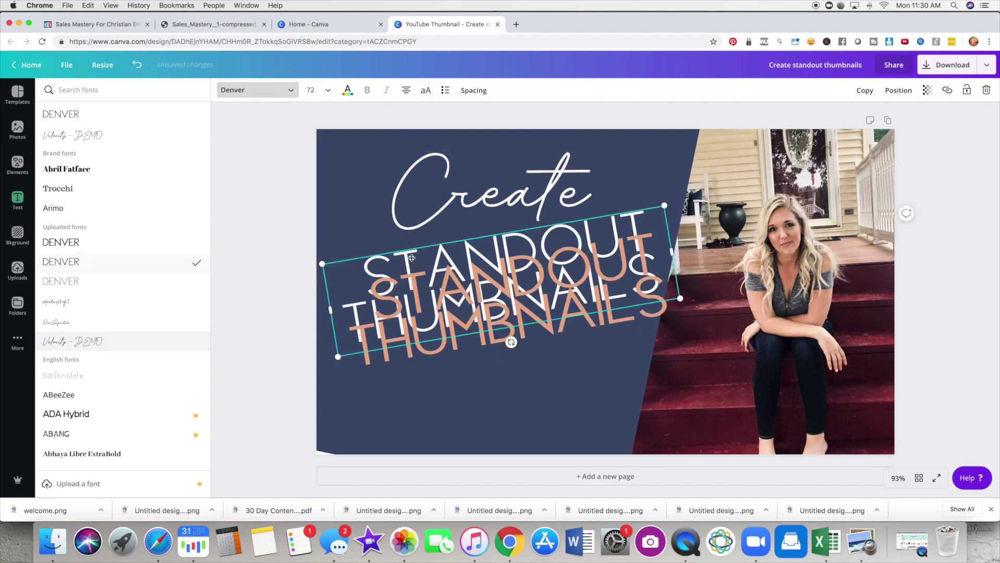
{"action": "left_click", "coordinate": [86, 246]}
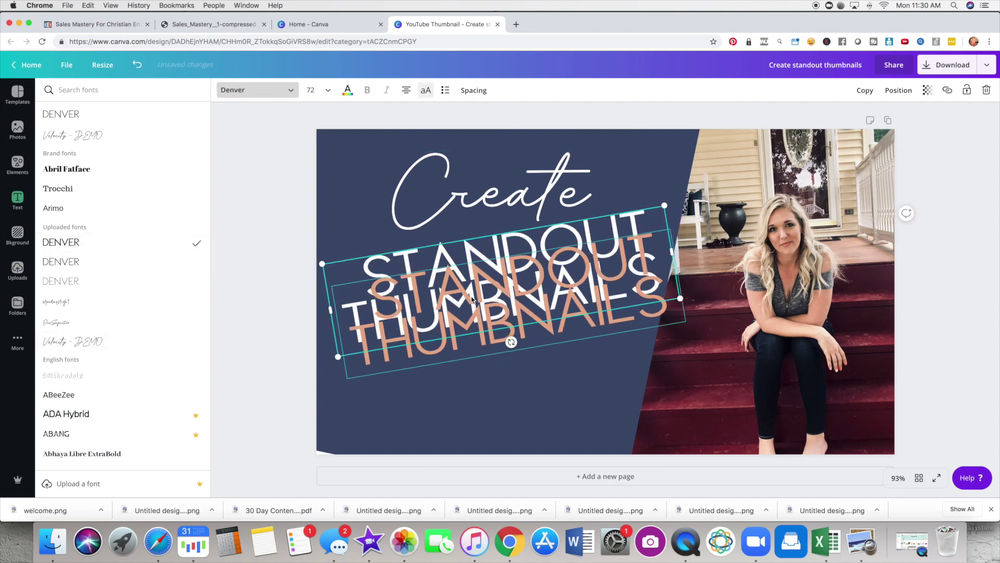
{"action": "left_click", "coordinate": [474, 391]}
{"action": "left_click", "coordinate": [449, 294]}
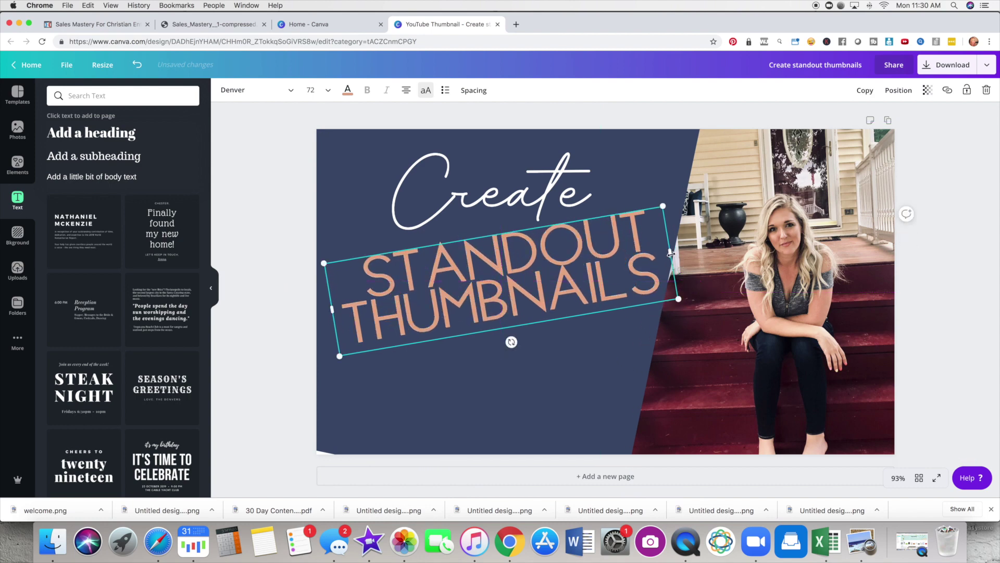
{"action": "left_click_drag", "start_coordinate": [675, 254], "coordinate": [667, 255]}
- Search elements for 'youtube' and drag the red play logo onto the thumbnail
{"action": "left_click", "coordinate": [563, 361]}
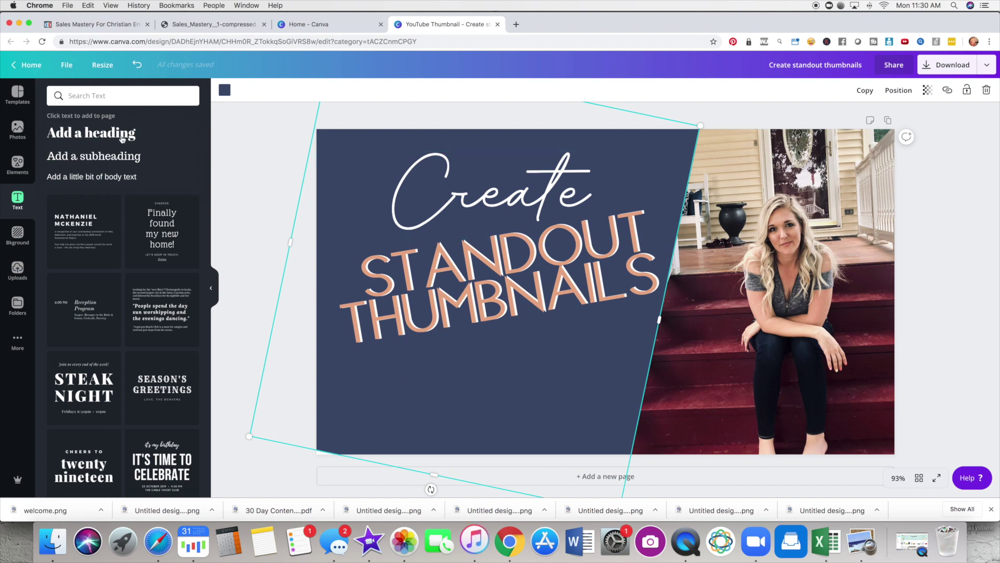
{"action": "left_click", "coordinate": [108, 97]}
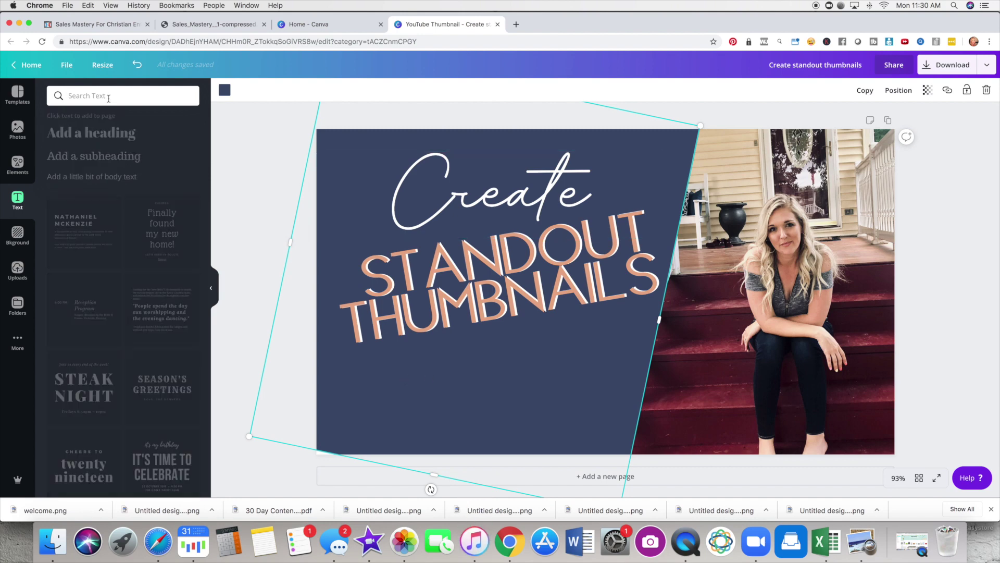
{"action": "left_click", "coordinate": [17, 164]}
{"action": "left_click", "coordinate": [89, 97]}
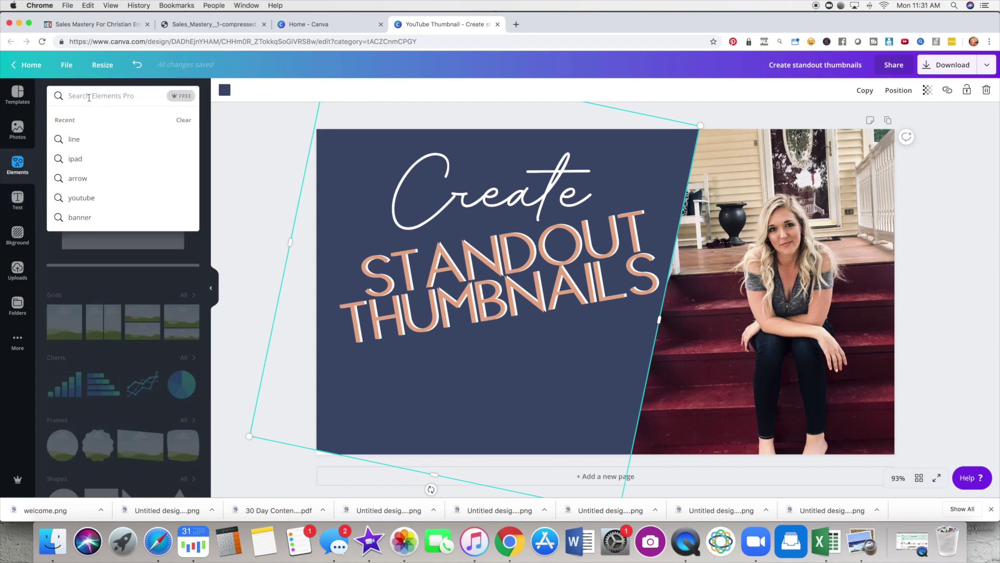
{"action": "type", "text": "youtube"}
{"action": "key", "text": "Return"}
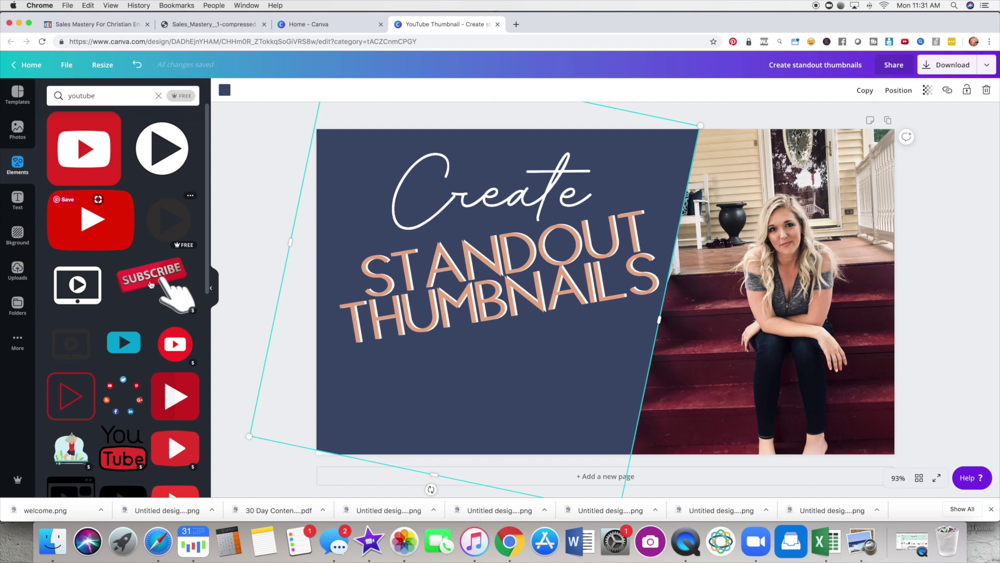
{"action": "left_click_drag", "start_coordinate": [91, 229], "coordinate": [408, 273]}
- Shrink the play logo, move it below the title, and tilt it about -12°
{"action": "left_click_drag", "start_coordinate": [364, 487], "coordinate": [473, 330]}
{"action": "left_click_drag", "start_coordinate": [512, 386], "coordinate": [602, 339]}
{"action": "left_click_drag", "start_coordinate": [630, 286], "coordinate": [489, 403]}
{"action": "left_click_drag", "start_coordinate": [517, 450], "coordinate": [530, 449]}
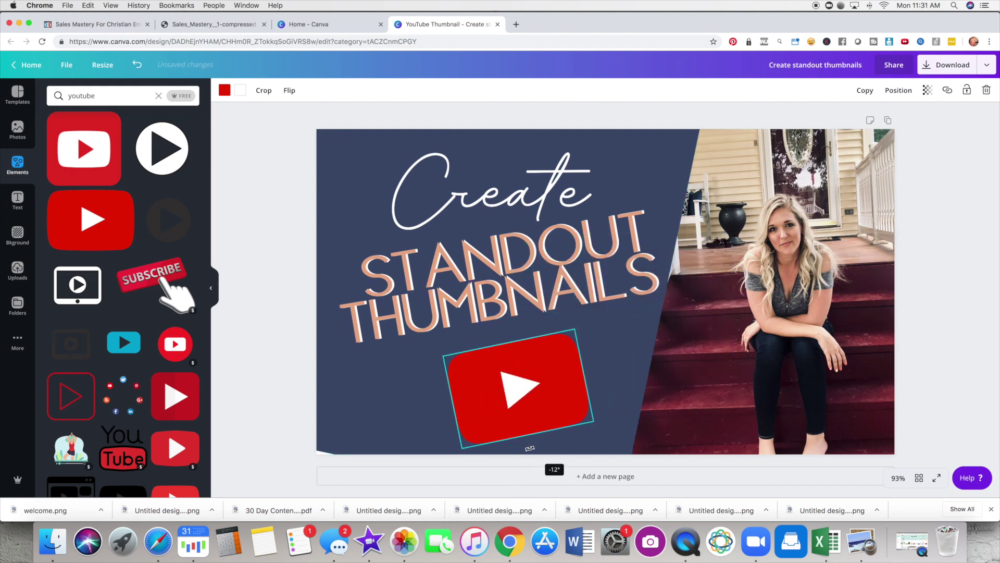
{"action": "left_click_drag", "start_coordinate": [462, 448], "coordinate": [470, 417]}
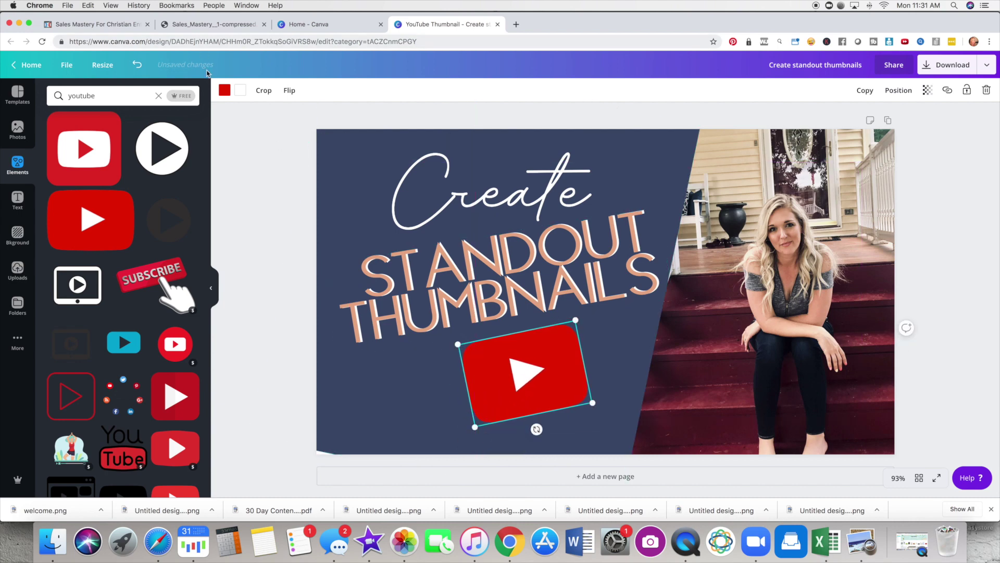
- Recolour the YouTube play logo green using the brand swatch
{"action": "left_click", "coordinate": [227, 94]}
{"action": "left_click", "coordinate": [141, 200]}
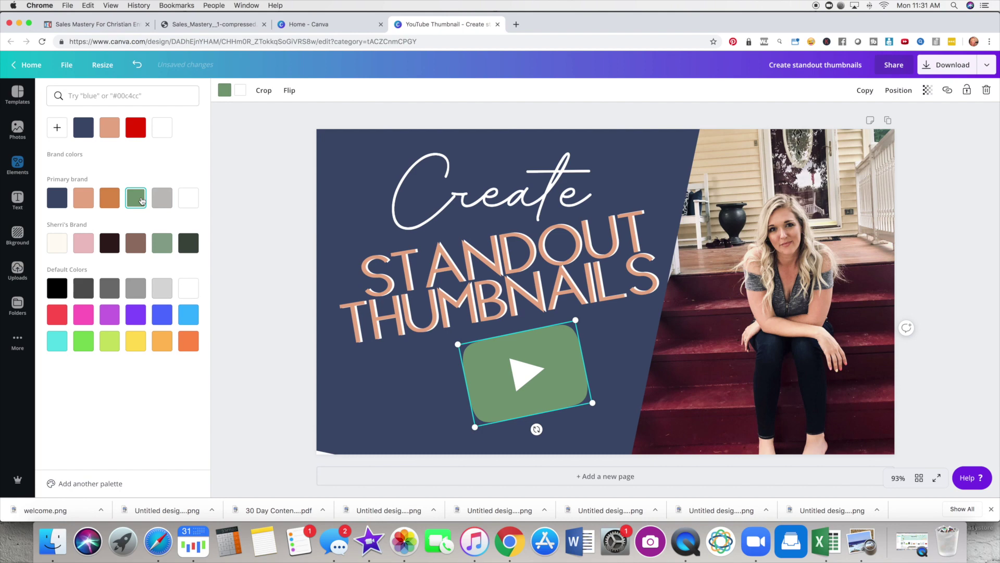
{"action": "left_click", "coordinate": [109, 203]}
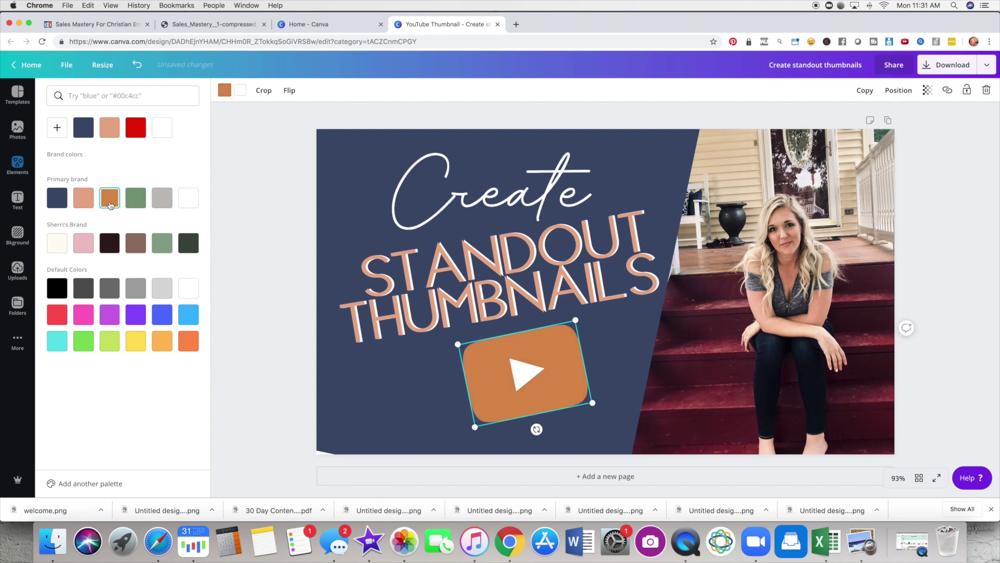
{"action": "left_click", "coordinate": [134, 204]}
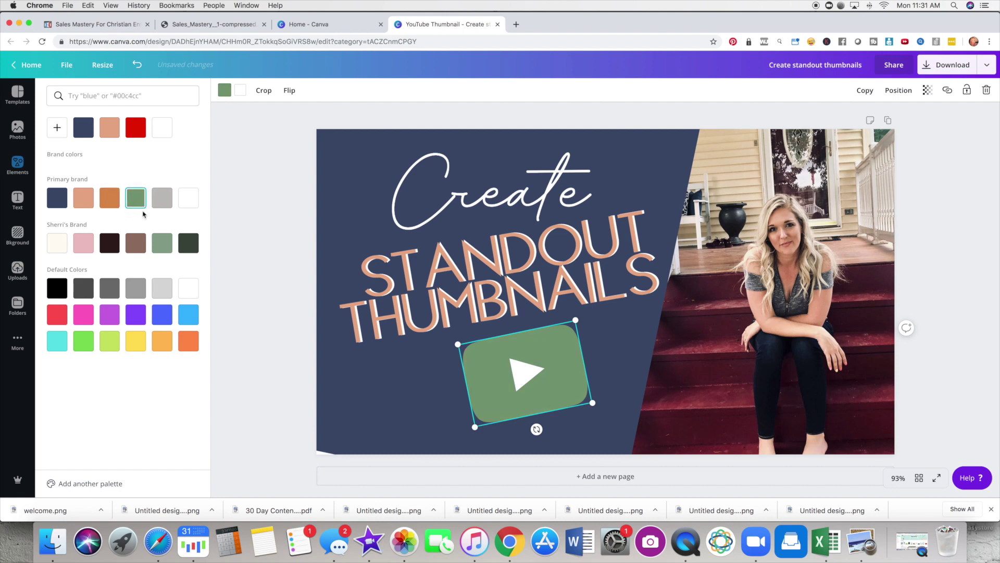
{"action": "left_click", "coordinate": [247, 216]}
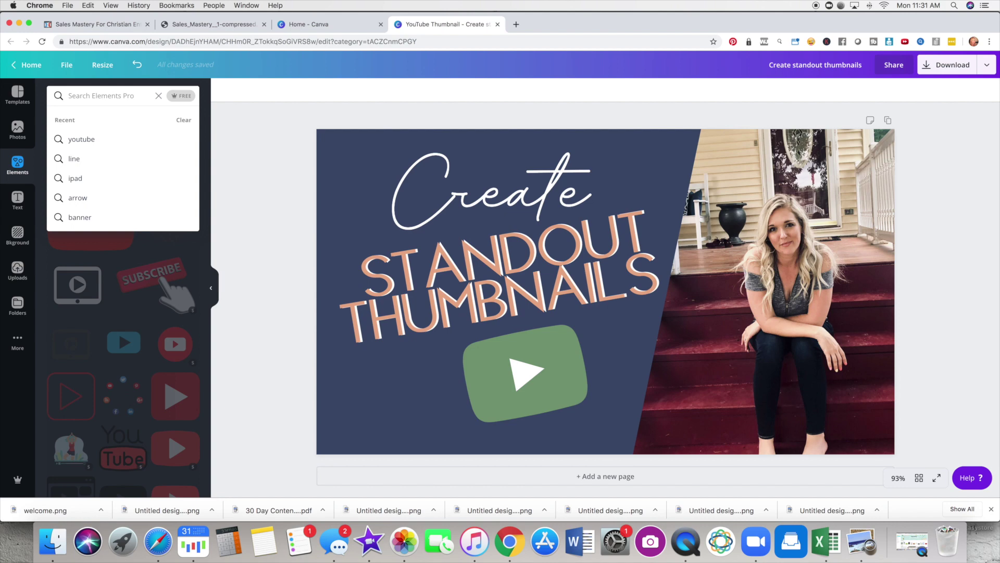
- Search 'line', place a plain line along the top edge, stretch it full width, and make it orange
{"action": "type", "text": "line"}
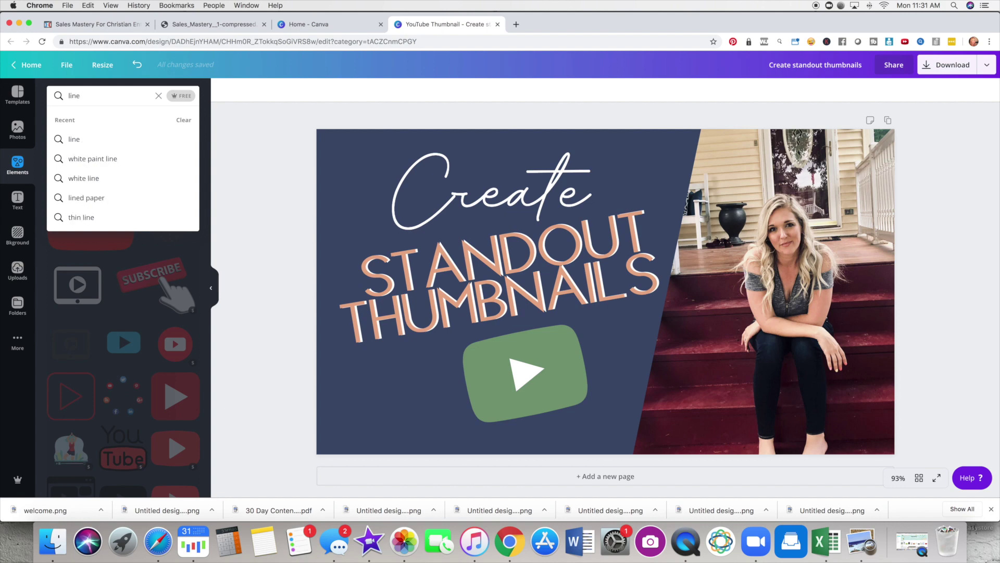
{"action": "key", "text": "Return"}
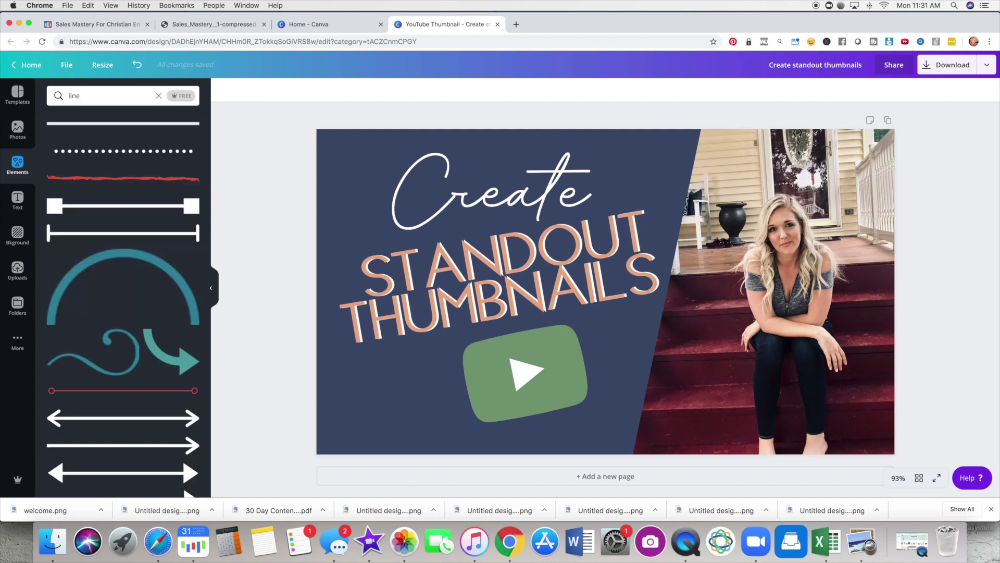
{"action": "left_click_drag", "start_coordinate": [86, 125], "coordinate": [336, 134]}
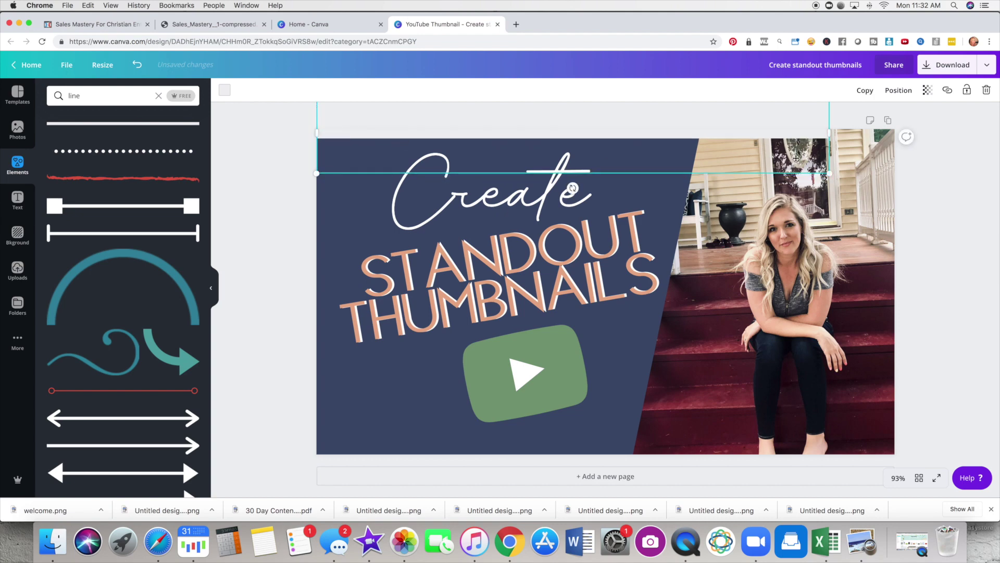
{"action": "left_click_drag", "start_coordinate": [829, 173], "coordinate": [899, 173]}
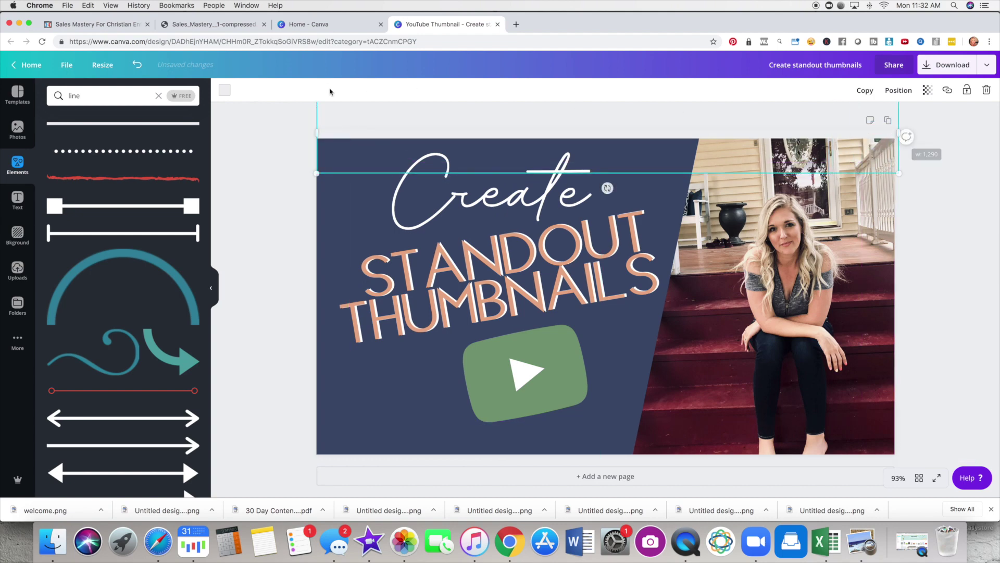
{"action": "left_click", "coordinate": [225, 91]}
{"action": "left_click", "coordinate": [108, 201]}
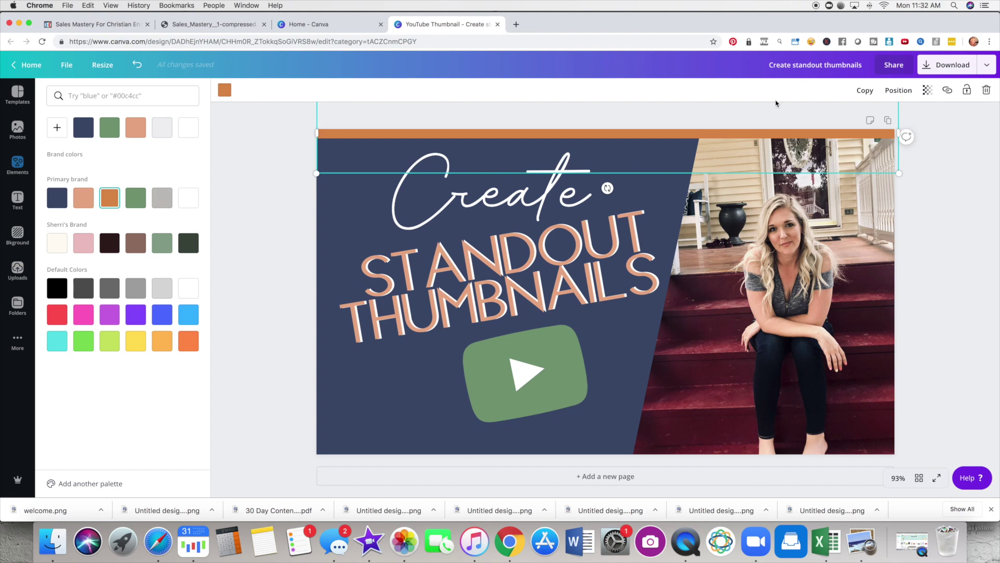